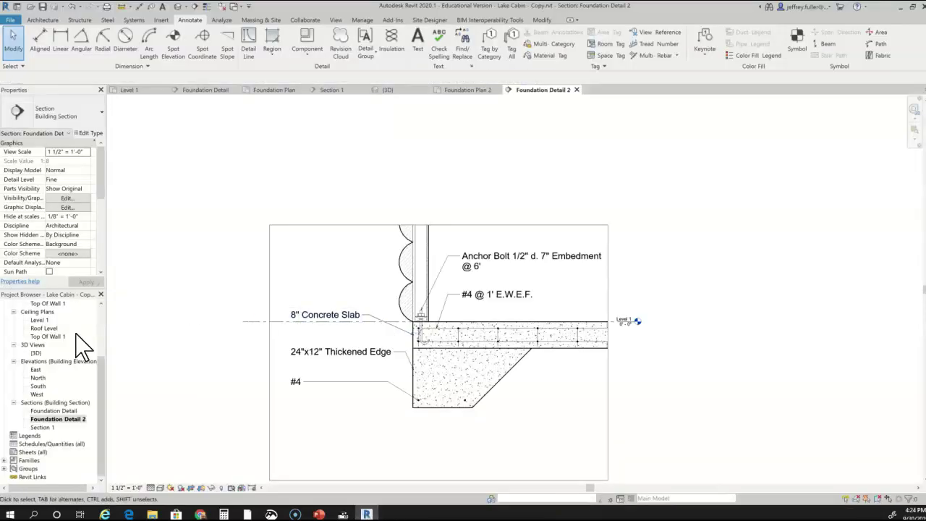
Step: Open the Foundation Plan 2 floor plan from the Project Browser and frame it
{"action": "scroll", "coordinate": [73, 359], "scroll_direction": "up", "scroll_amount": 3}
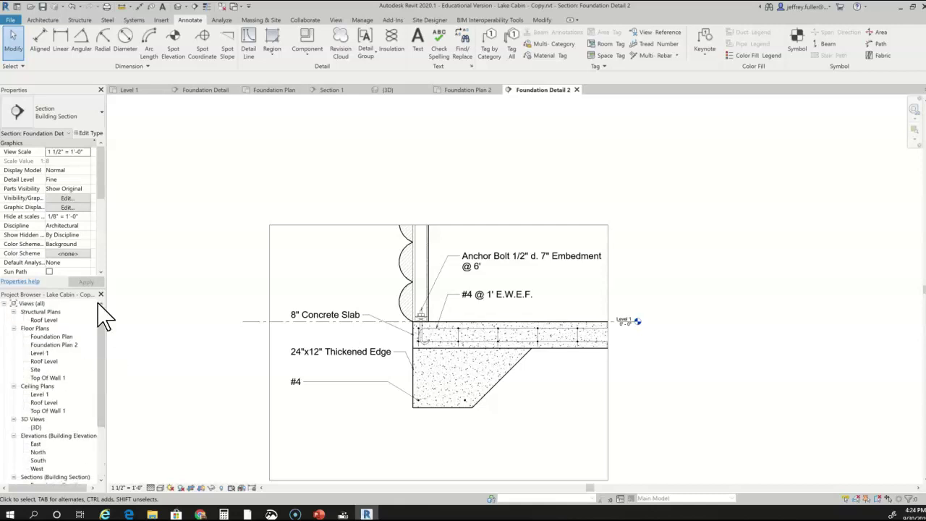
{"action": "double_click", "coordinate": [55, 346]}
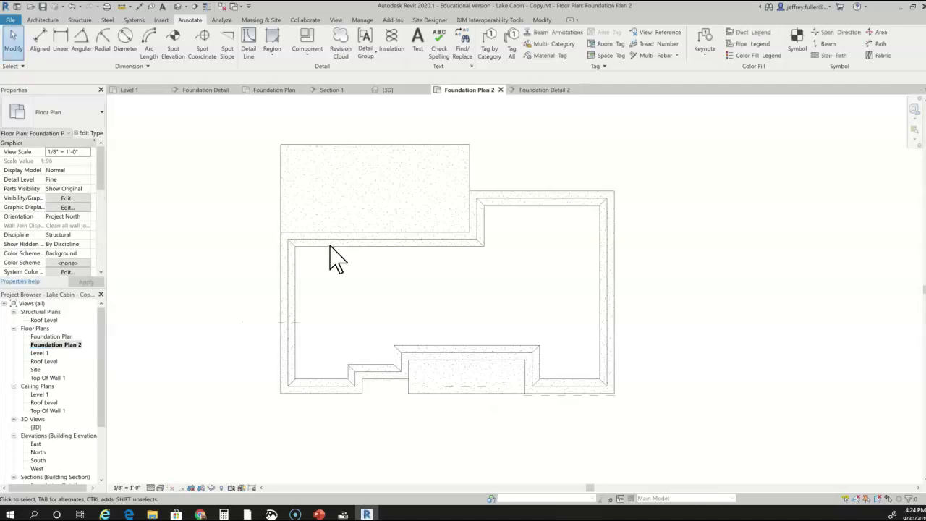
{"action": "scroll", "coordinate": [310, 290], "scroll_direction": "up", "scroll_amount": 2}
{"action": "middle_click_drag", "start_coordinate": [364, 322], "coordinate": [361, 341]}
{"action": "scroll", "coordinate": [363, 342], "scroll_direction": "down", "scroll_amount": 1}
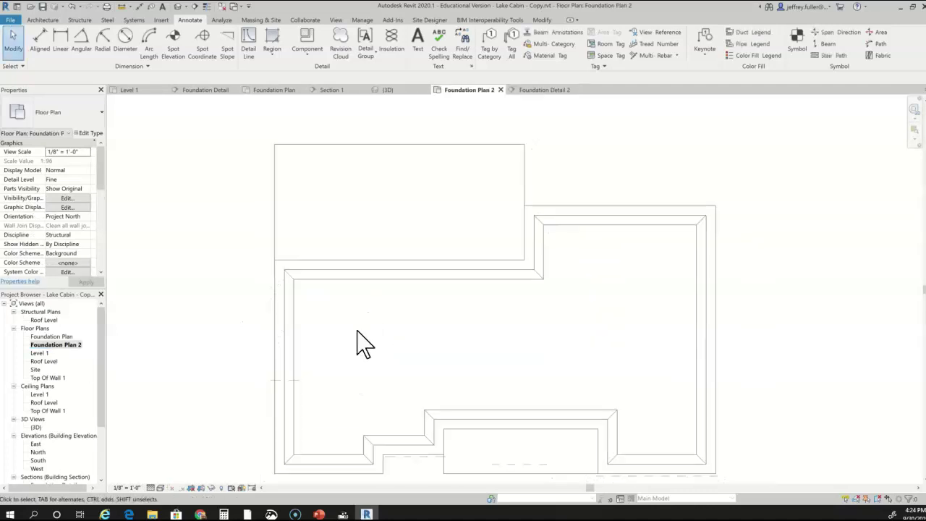
Step: Set Foundation Plan 2's view Discipline to Architectural and apply it
{"action": "left_click", "coordinate": [72, 234]}
{"action": "left_click", "coordinate": [86, 235]}
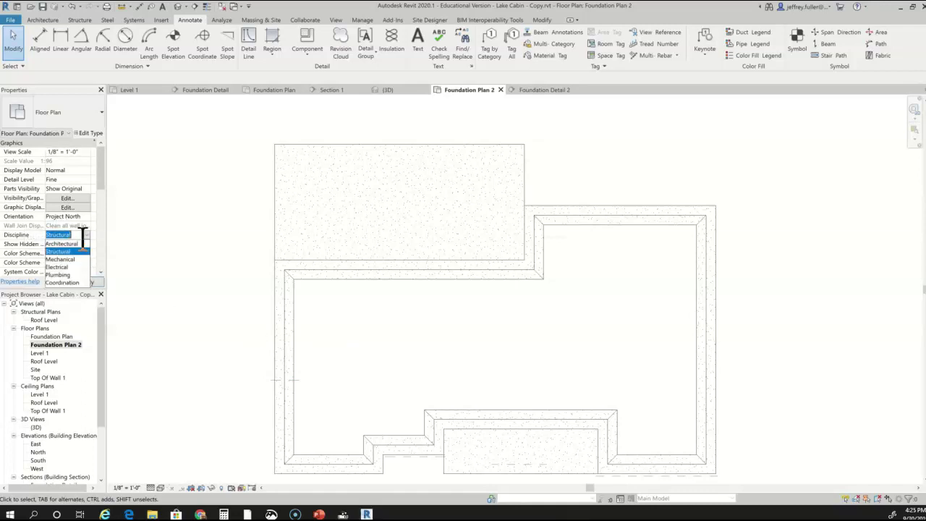
{"action": "left_click", "coordinate": [69, 243]}
{"action": "left_click", "coordinate": [86, 281]}
{"action": "scroll", "coordinate": [207, 258], "scroll_direction": "down", "scroll_amount": 2}
{"action": "scroll", "coordinate": [257, 256], "scroll_direction": "up", "scroll_amount": 5}
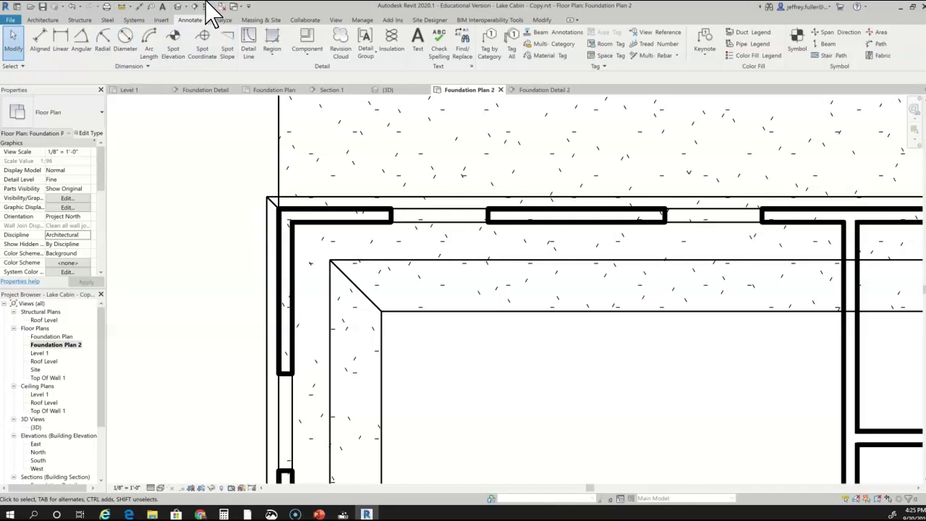
Step: Turn on Thin Lines and bring the top wall into view
{"action": "left_click", "coordinate": [206, 5]}
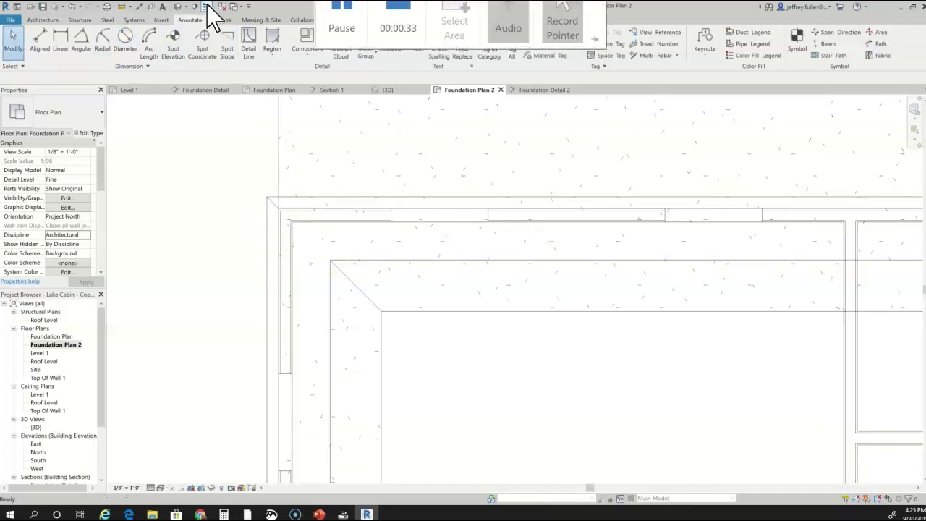
{"action": "scroll", "coordinate": [204, 376], "scroll_direction": "down", "scroll_amount": 2}
{"action": "mouse_move", "coordinate": [205, 377]}
{"action": "middle_mouse_down"}
{"action": "mouse_move", "coordinate": [226, 319]}
{"action": "mouse_move", "coordinate": [215, 386]}
{"action": "middle_mouse_up"}
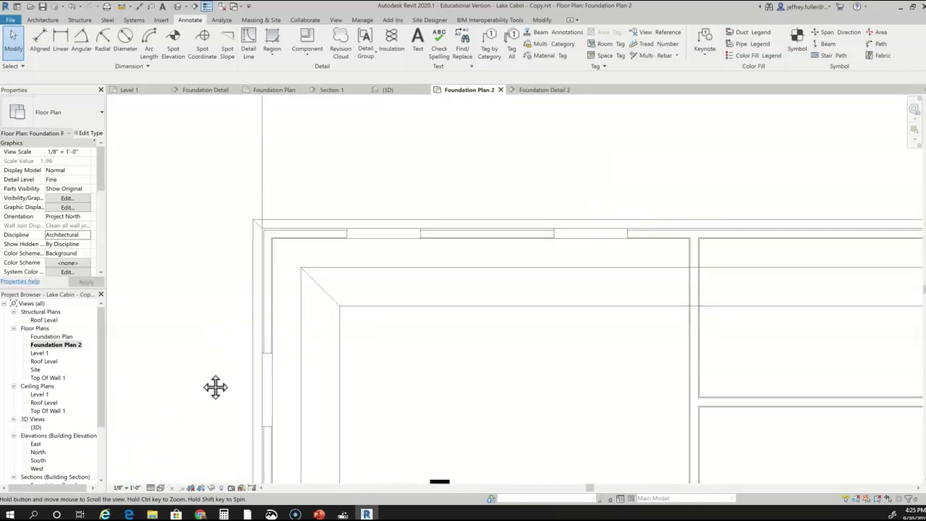
Step: Sketch a small Solid Black circular filled region at the upper-left wall corner
{"action": "left_click", "coordinate": [274, 47]}
{"action": "left_click", "coordinate": [257, 62]}
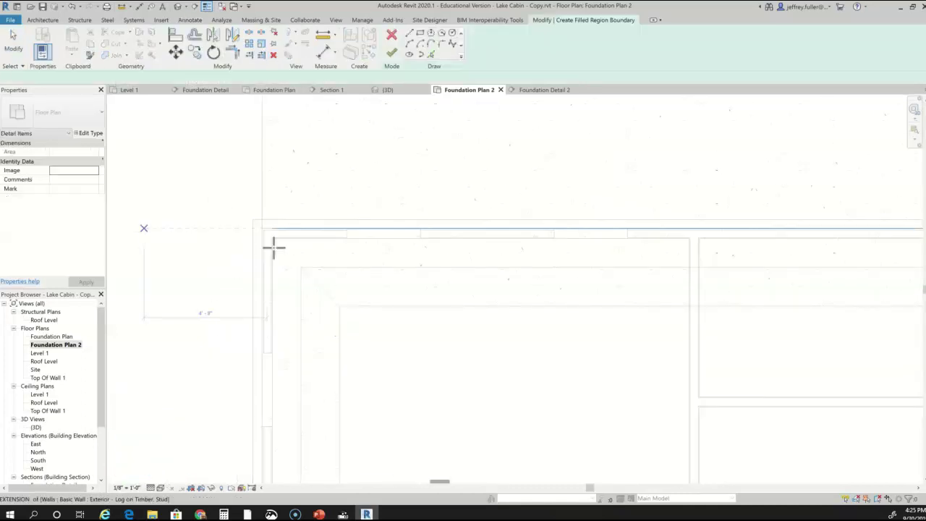
{"action": "scroll", "coordinate": [278, 242], "scroll_direction": "up", "scroll_amount": 5}
{"action": "scroll", "coordinate": [287, 251], "scroll_direction": "up", "scroll_amount": 1}
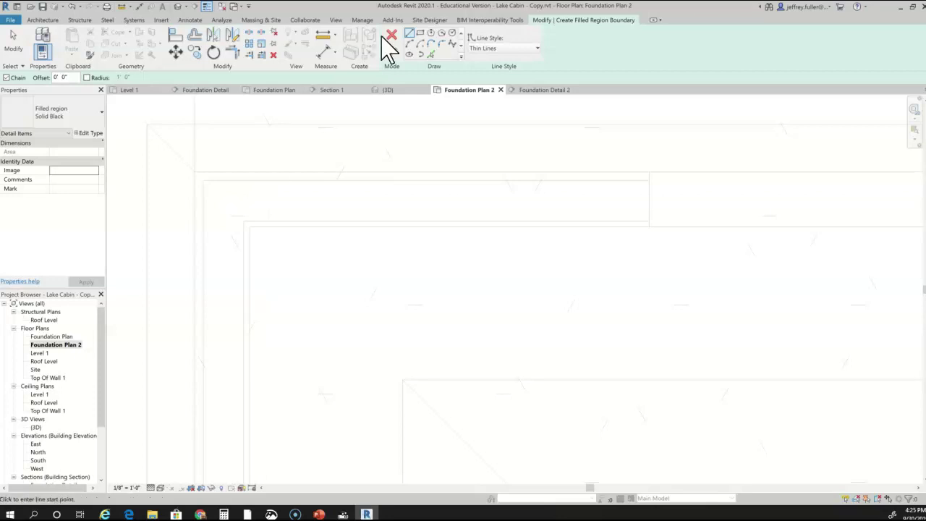
{"action": "left_click", "coordinate": [452, 33]}
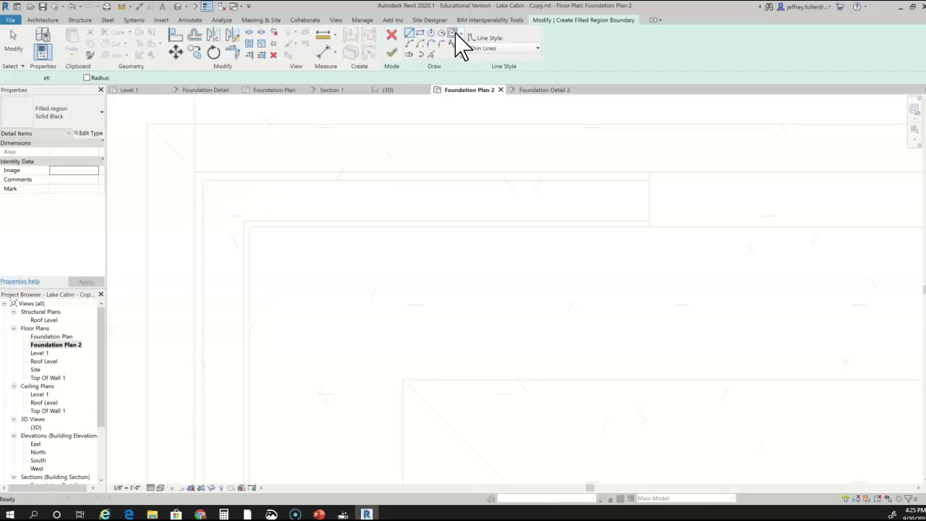
{"action": "left_click", "coordinate": [251, 199]}
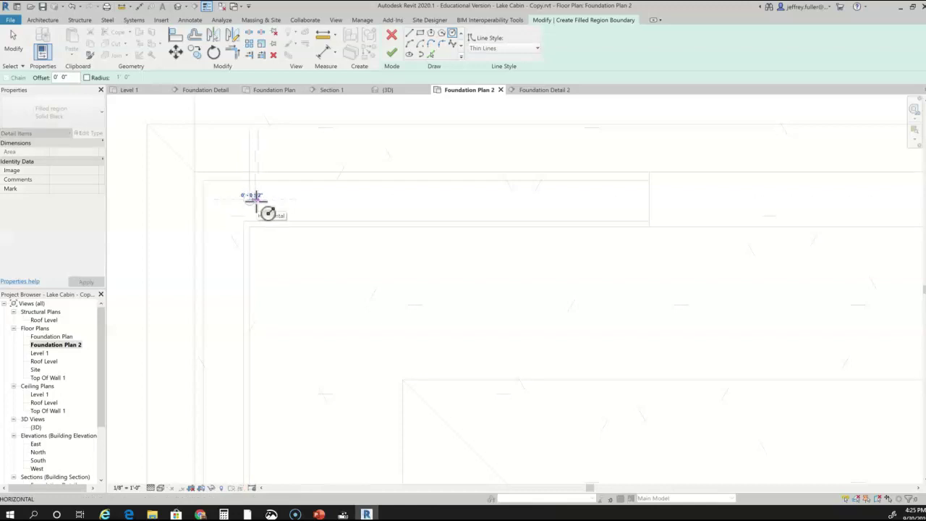
{"action": "left_click", "coordinate": [255, 202]}
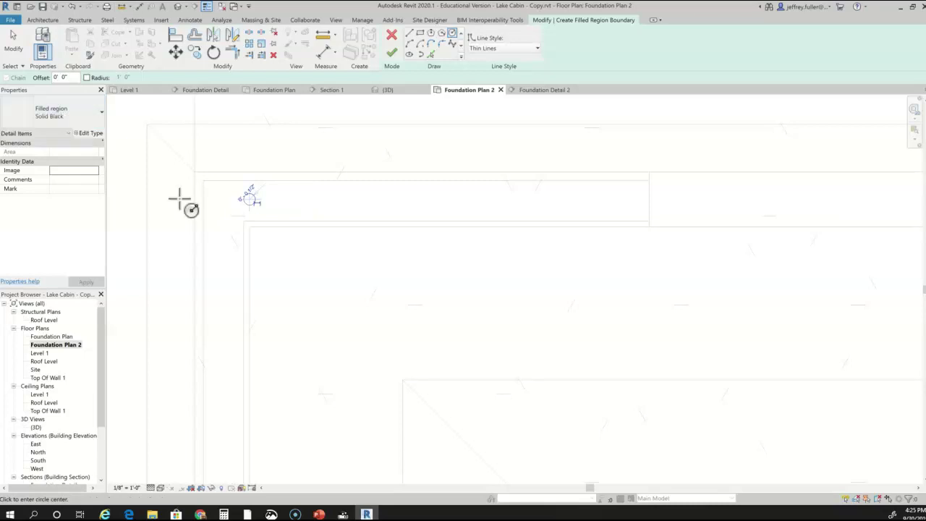
{"action": "left_click", "coordinate": [297, 288]}
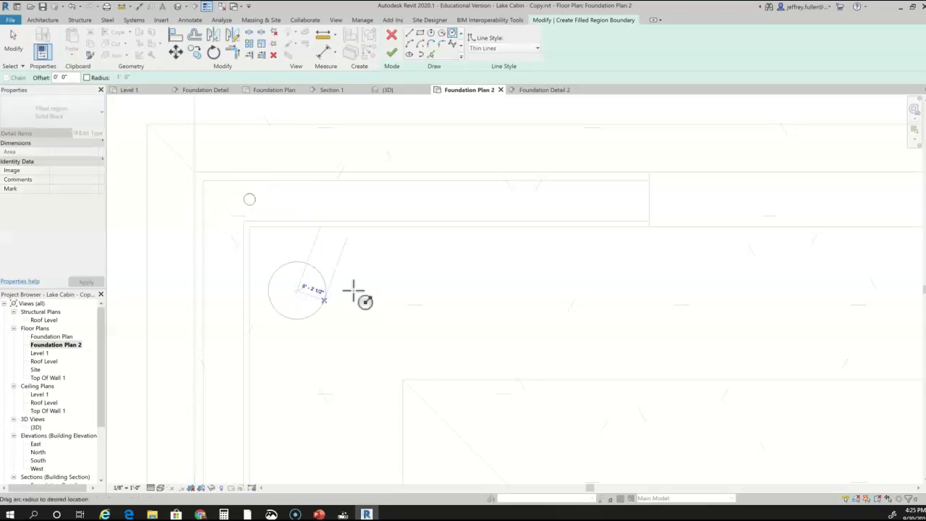
{"action": "key", "text": "Escape"}
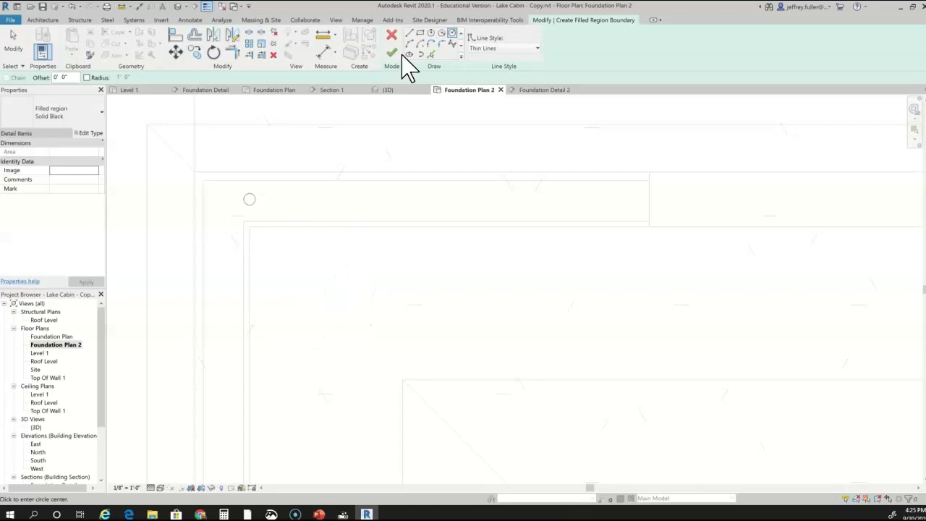
{"action": "left_click", "coordinate": [391, 53]}
Step: Select the small black dot and start copying it with Multiple enabled
{"action": "left_click", "coordinate": [375, 305]}
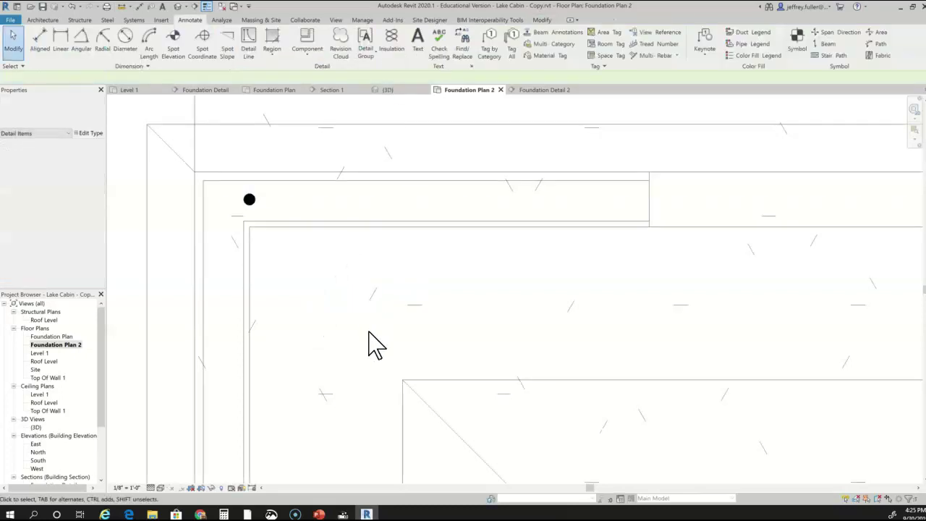
{"action": "scroll", "coordinate": [376, 344], "scroll_direction": "down", "scroll_amount": 2}
{"action": "middle_click_drag", "start_coordinate": [385, 355], "coordinate": [338, 261]}
{"action": "scroll", "coordinate": [292, 222], "scroll_direction": "up", "scroll_amount": 2}
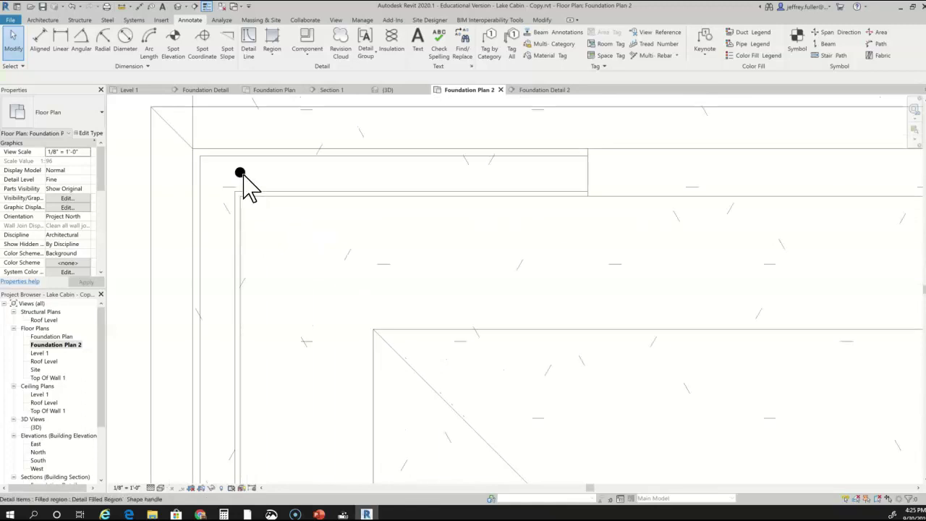
{"action": "left_click", "coordinate": [239, 172]}
{"action": "left_click", "coordinate": [195, 52]}
{"action": "left_click", "coordinate": [147, 77]}
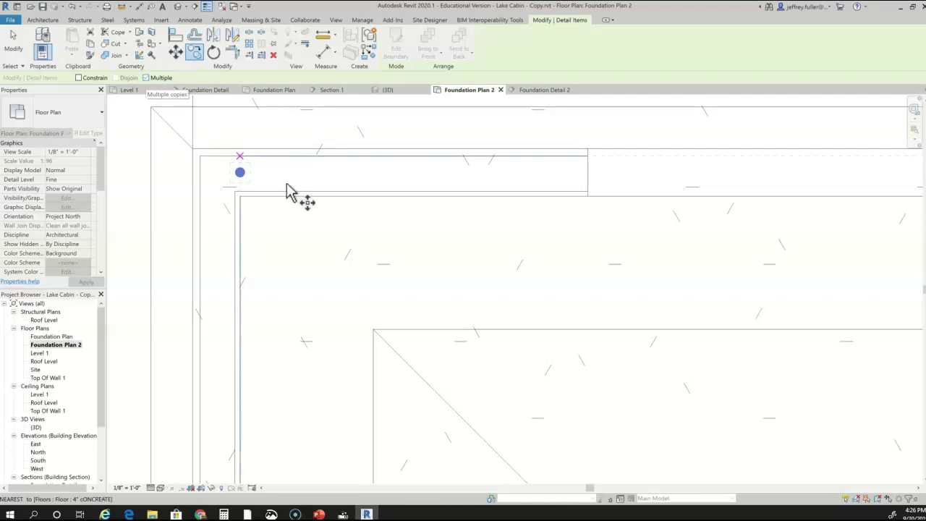
Step: Place copies of the dot at intervals along the top foundation wall
{"action": "left_click", "coordinate": [239, 174]}
{"action": "middle_click_drag", "start_coordinate": [399, 182], "coordinate": [244, 209]}
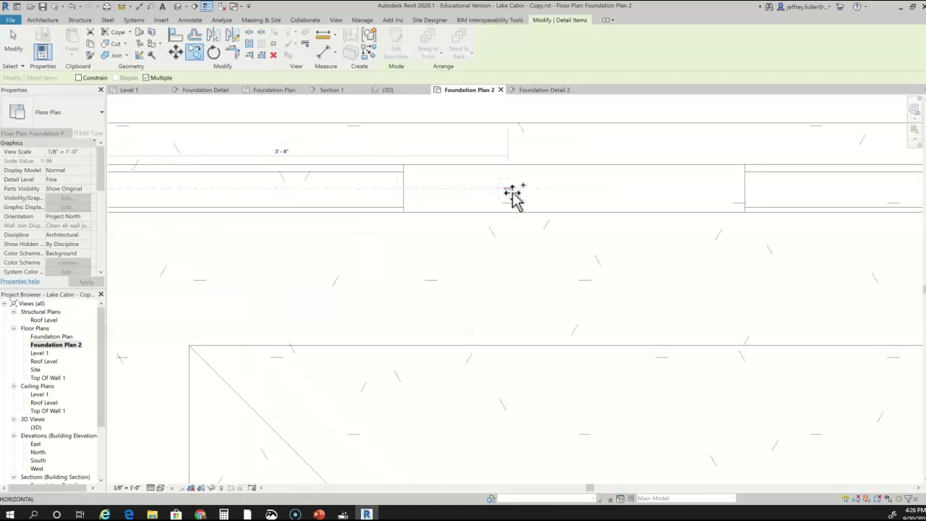
{"action": "scroll", "coordinate": [541, 196], "scroll_direction": "down", "scroll_amount": 4}
{"action": "middle_click_drag", "start_coordinate": [467, 222], "coordinate": [284, 215]}
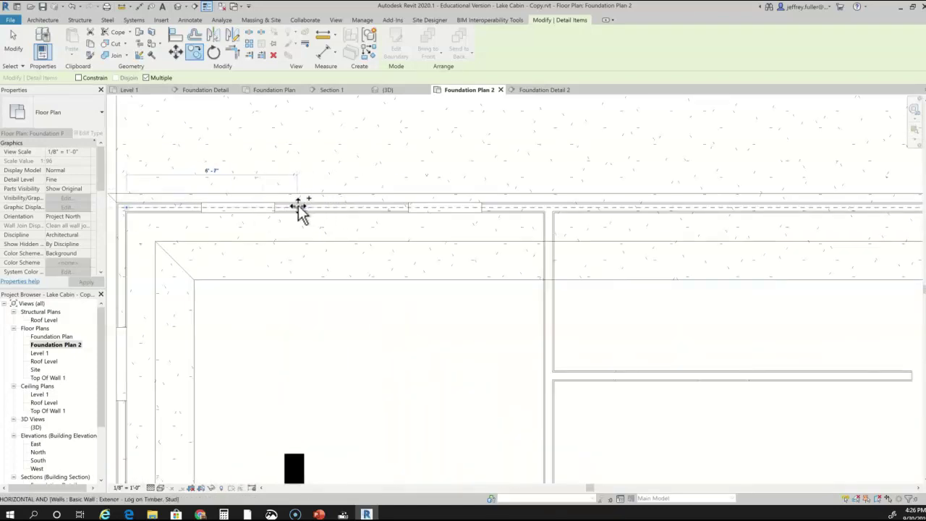
{"action": "left_click", "coordinate": [293, 207]}
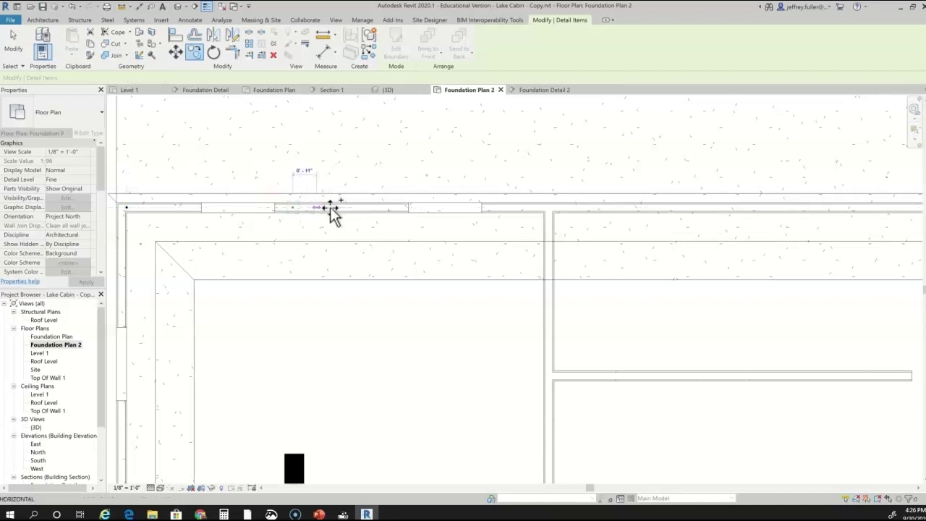
{"action": "left_click", "coordinate": [455, 209]}
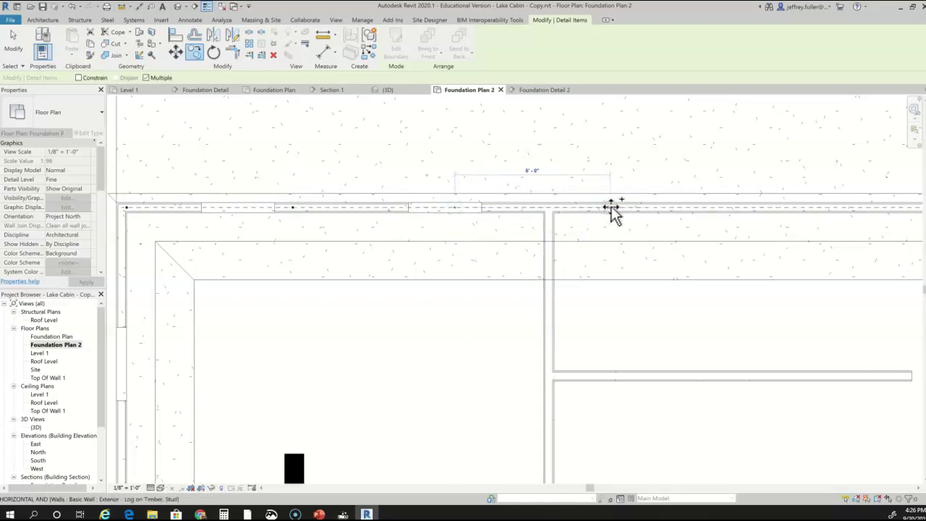
{"action": "scroll", "coordinate": [636, 279], "scroll_direction": "down", "scroll_amount": 5}
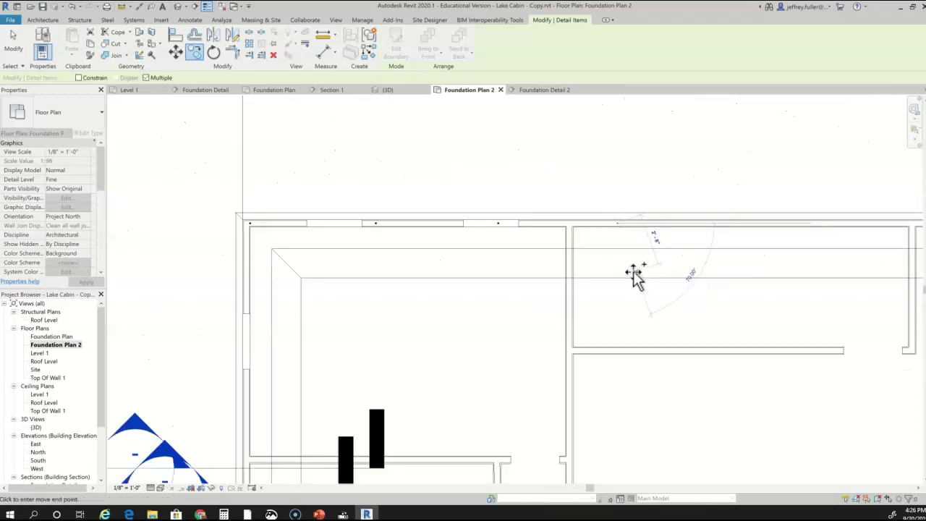
{"action": "scroll", "coordinate": [637, 294], "scroll_direction": "down", "scroll_amount": 3}
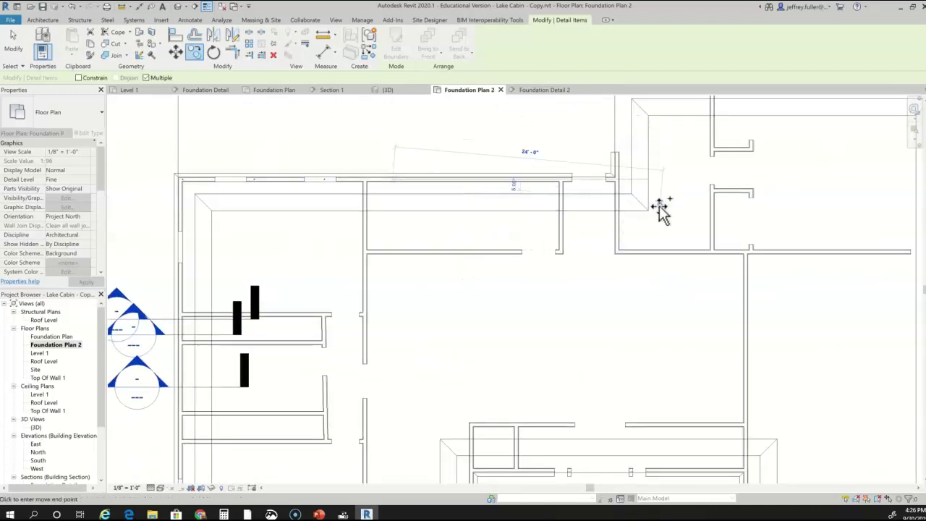
{"action": "scroll", "coordinate": [653, 232], "scroll_direction": "up", "scroll_amount": 4}
{"action": "scroll", "coordinate": [417, 355], "scroll_direction": "down", "scroll_amount": 1}
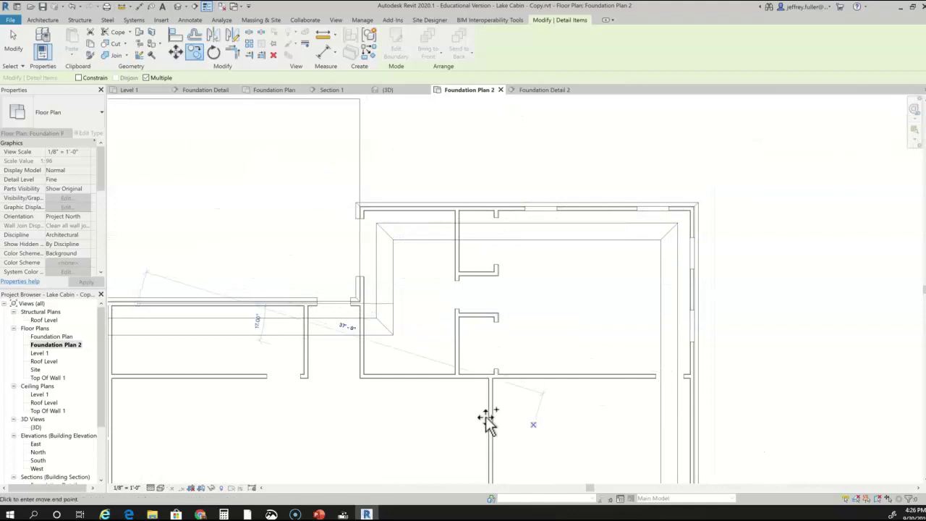
{"action": "scroll", "coordinate": [381, 342], "scroll_direction": "down", "scroll_amount": 1}
{"action": "scroll", "coordinate": [321, 300], "scroll_direction": "down", "scroll_amount": 2}
{"action": "middle_click_drag", "start_coordinate": [406, 264], "coordinate": [552, 246]}
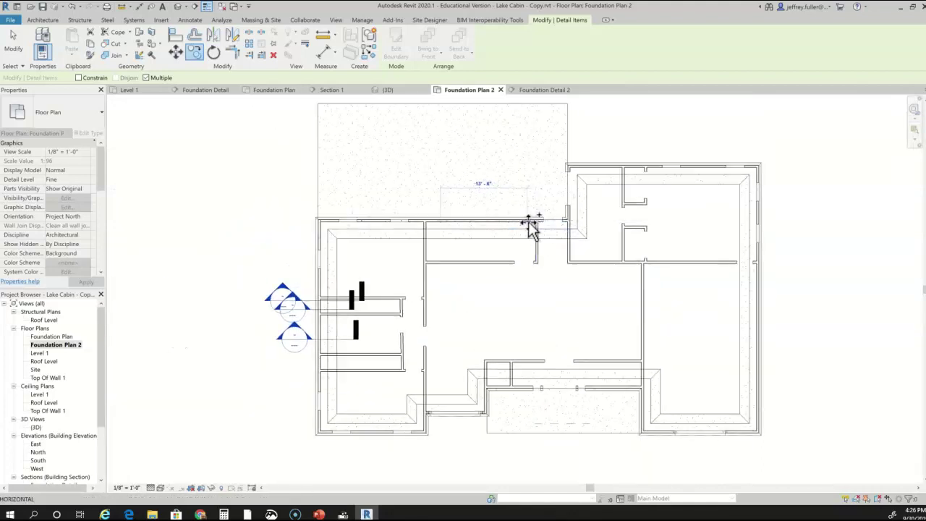
{"action": "left_click", "coordinate": [516, 289]}
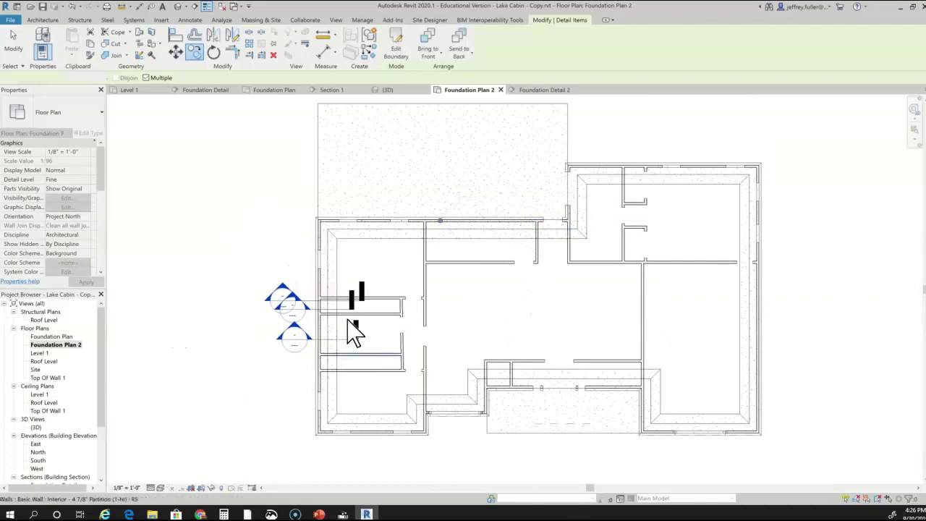
Step: End the copy, switch the view Discipline to Structural, and frame the whole plan
{"action": "key", "text": "Escape"}
{"action": "key", "text": "Escape"}
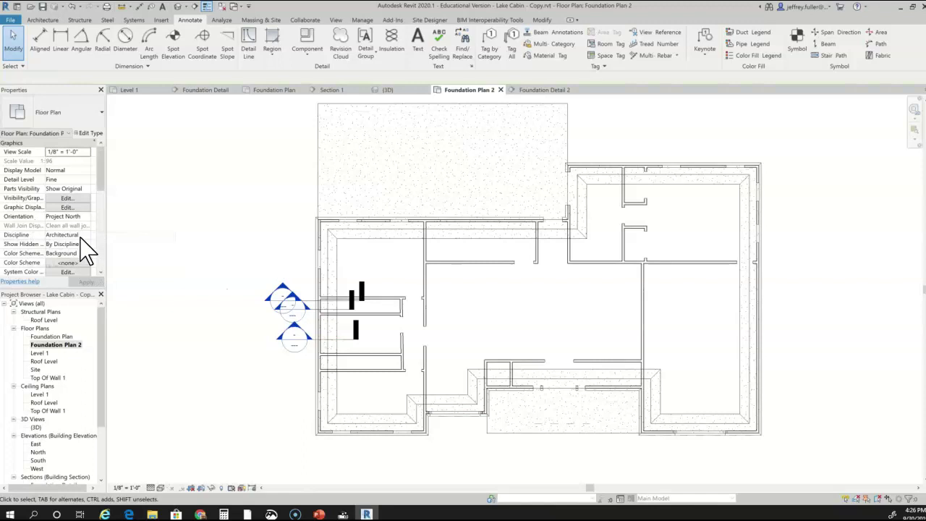
{"action": "left_click", "coordinate": [80, 236]}
{"action": "left_click", "coordinate": [85, 236]}
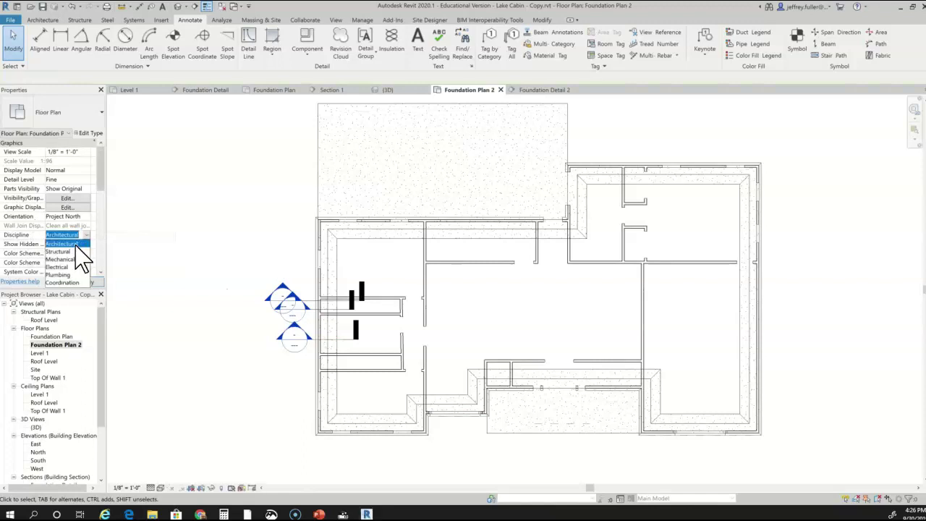
{"action": "left_click", "coordinate": [70, 251]}
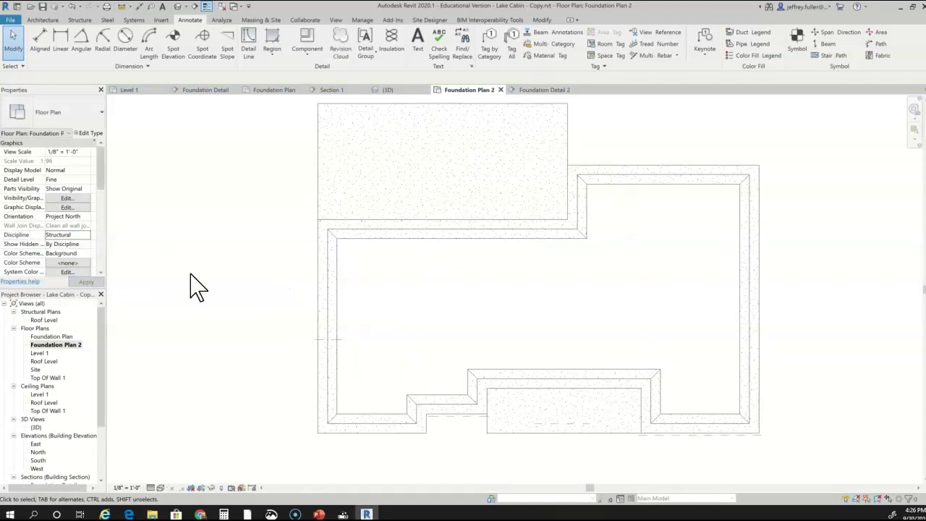
{"action": "scroll", "coordinate": [200, 320], "scroll_direction": "down", "scroll_amount": 3}
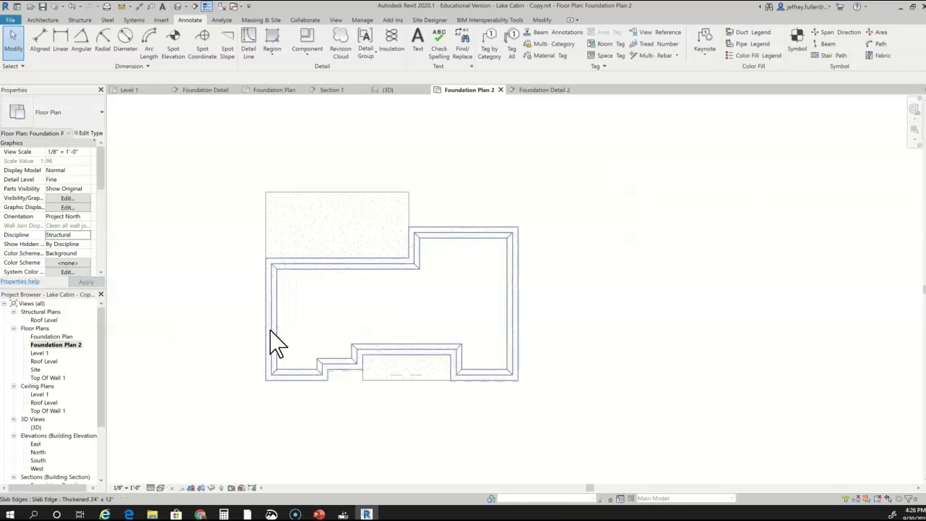
{"action": "scroll", "coordinate": [273, 349], "scroll_direction": "up", "scroll_amount": 4}
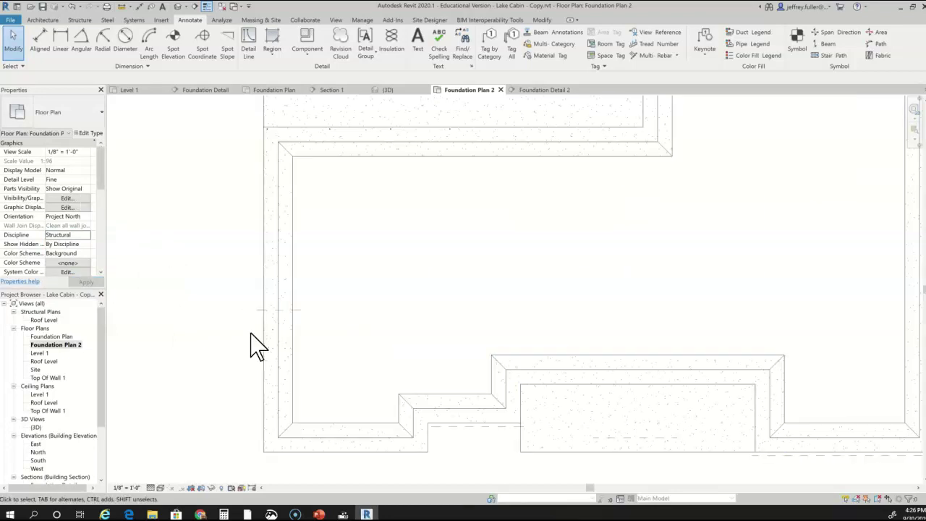
{"action": "scroll", "coordinate": [209, 310], "scroll_direction": "down", "scroll_amount": 3}
{"action": "middle_click_drag", "start_coordinate": [209, 310], "coordinate": [398, 331]}
{"action": "scroll", "coordinate": [372, 344], "scroll_direction": "up", "scroll_amount": 2}
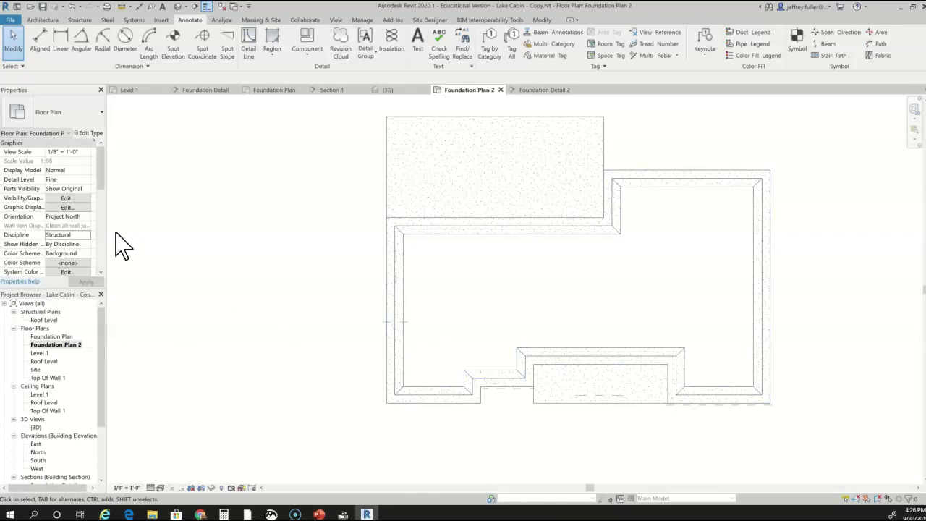
{"action": "scroll", "coordinate": [242, 299], "scroll_direction": "down", "scroll_amount": 2}
{"action": "middle_click_drag", "start_coordinate": [283, 325], "coordinate": [219, 339]}
{"action": "scroll", "coordinate": [208, 332], "scroll_direction": "up", "scroll_amount": 1}
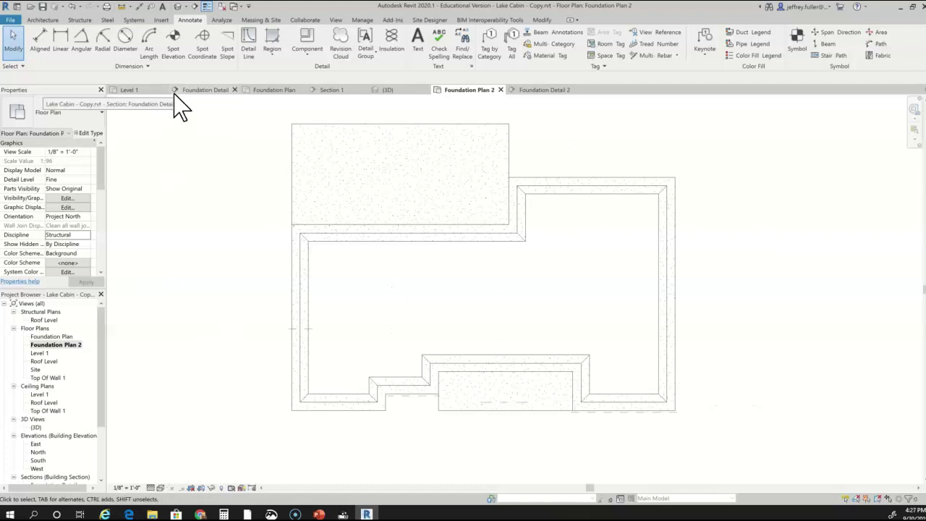
Step: Open the Level 1 floor plan
{"action": "double_click", "coordinate": [42, 353]}
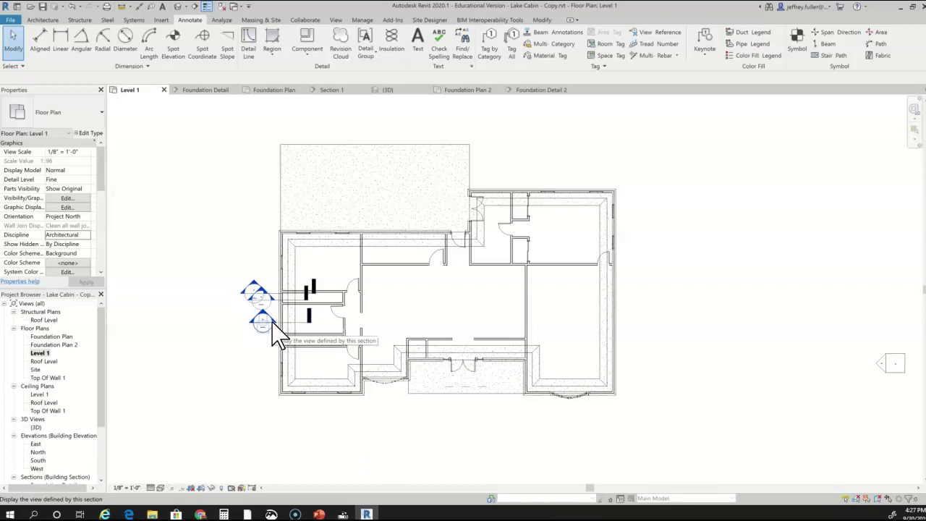
{"action": "right_click", "coordinate": [273, 325]}
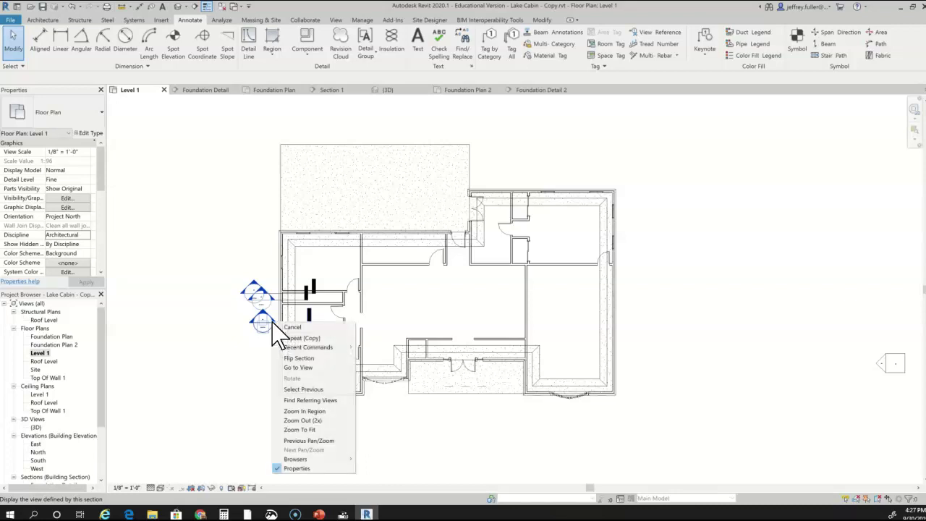
{"action": "key", "text": "Escape"}
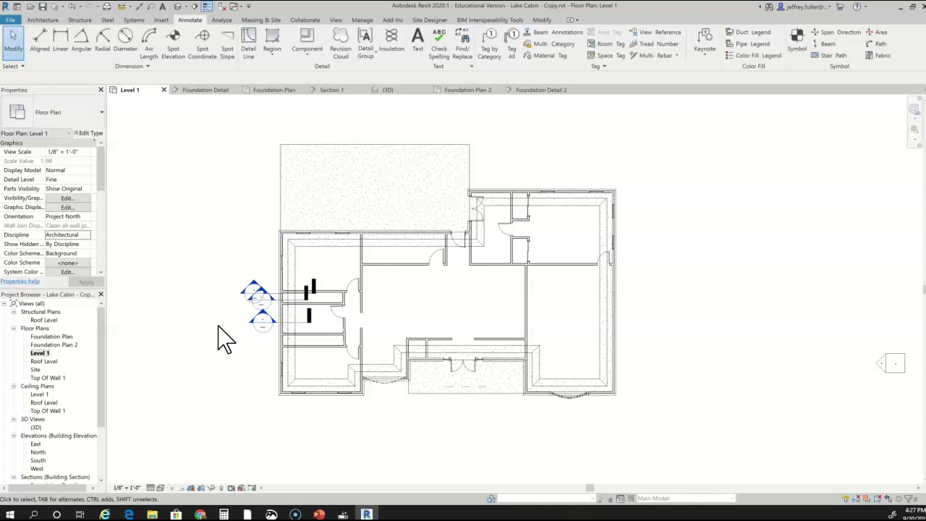
{"action": "left_click", "coordinate": [54, 345]}
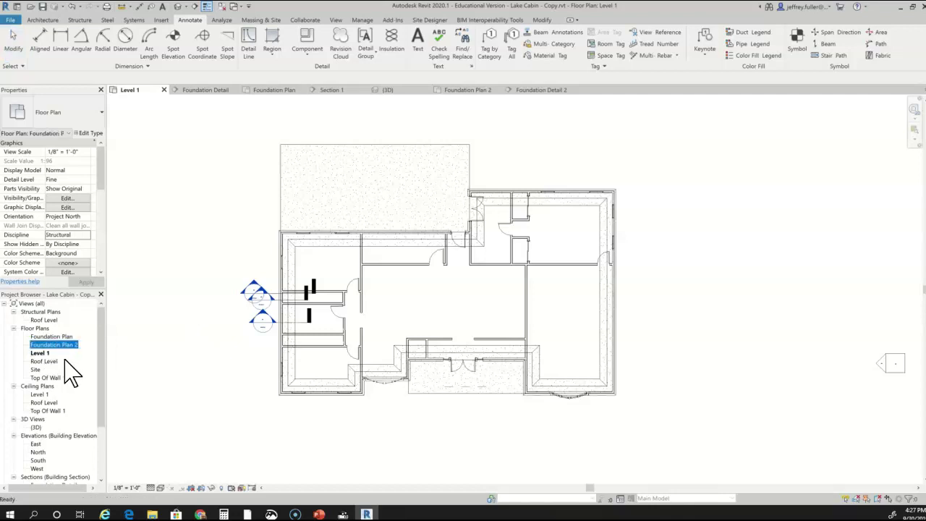
Step: Reopen Foundation Plan 2 and frame its upper-left corner
{"action": "double_click", "coordinate": [70, 345]}
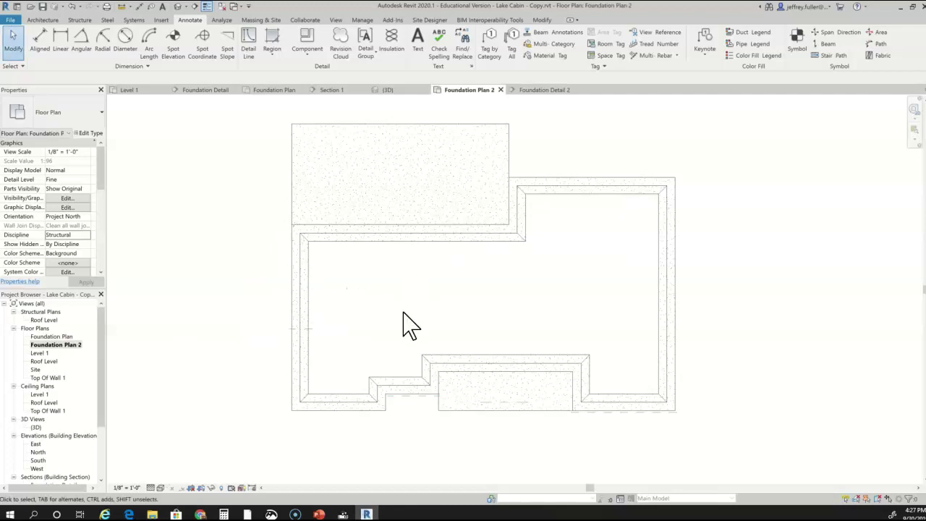
{"action": "middle_click_drag", "start_coordinate": [409, 325], "coordinate": [356, 330]}
{"action": "scroll", "coordinate": [225, 238], "scroll_direction": "up", "scroll_amount": 5}
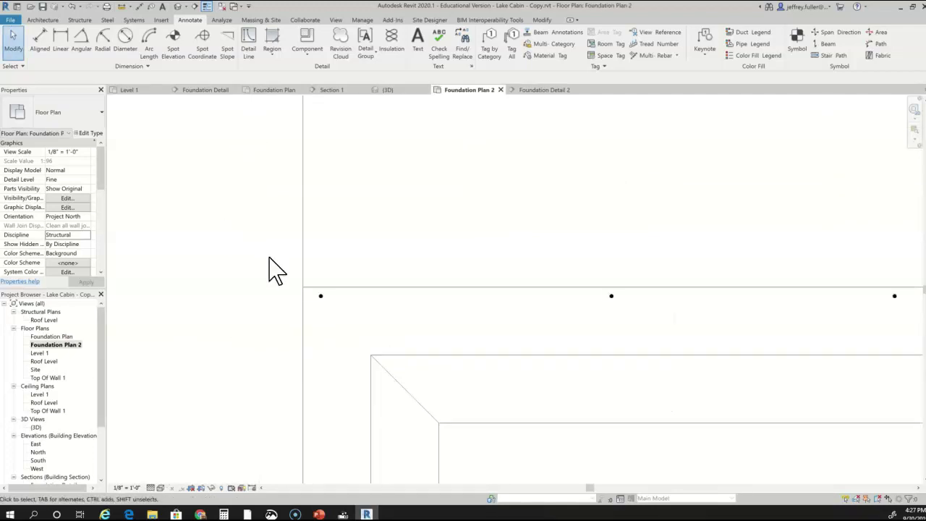
{"action": "scroll", "coordinate": [672, 368], "scroll_direction": "down", "scroll_amount": 3}
{"action": "middle_click_drag", "start_coordinate": [672, 368], "coordinate": [384, 340]}
Step: Add an 'Anchor Bolt' text note with a leader pointing to the upper-left wall edge
{"action": "left_click", "coordinate": [418, 41]}
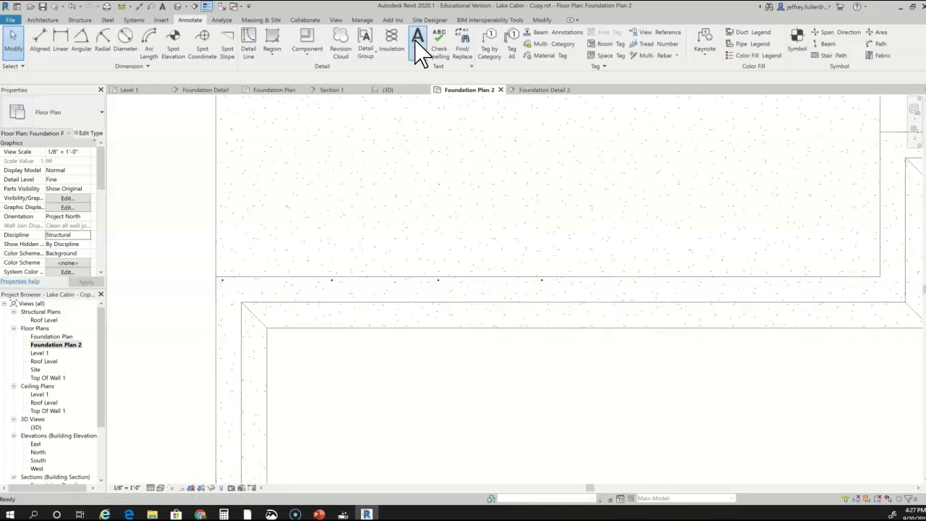
{"action": "left_click", "coordinate": [332, 281]}
{"action": "left_click", "coordinate": [385, 360]}
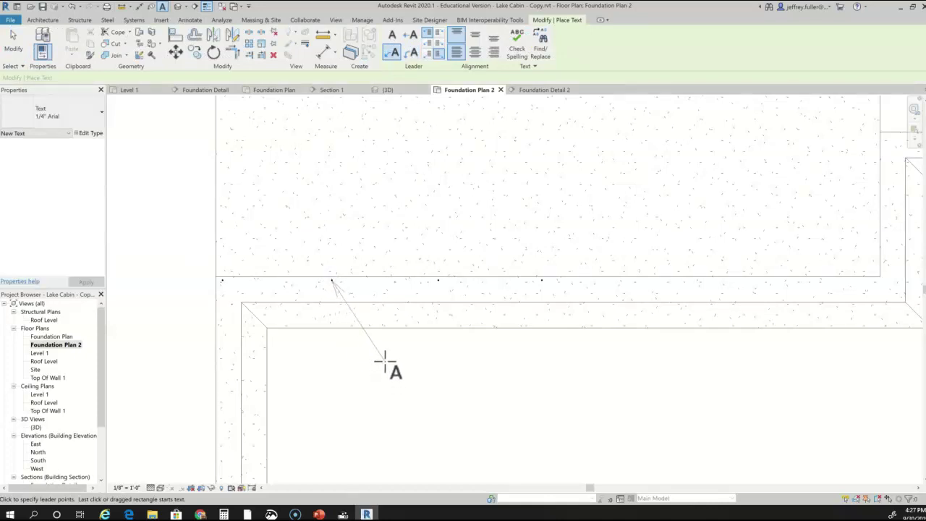
{"action": "left_click", "coordinate": [455, 362]}
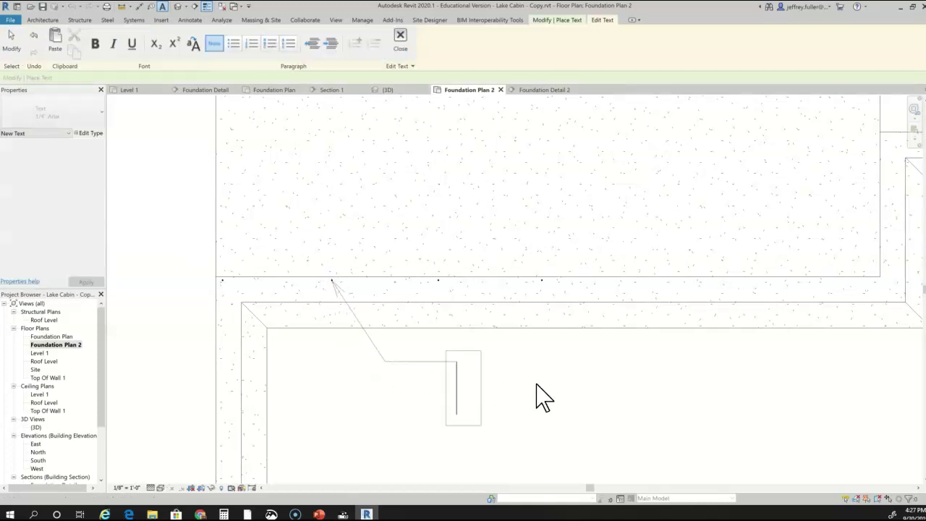
{"action": "type", "text": "aNCH"}
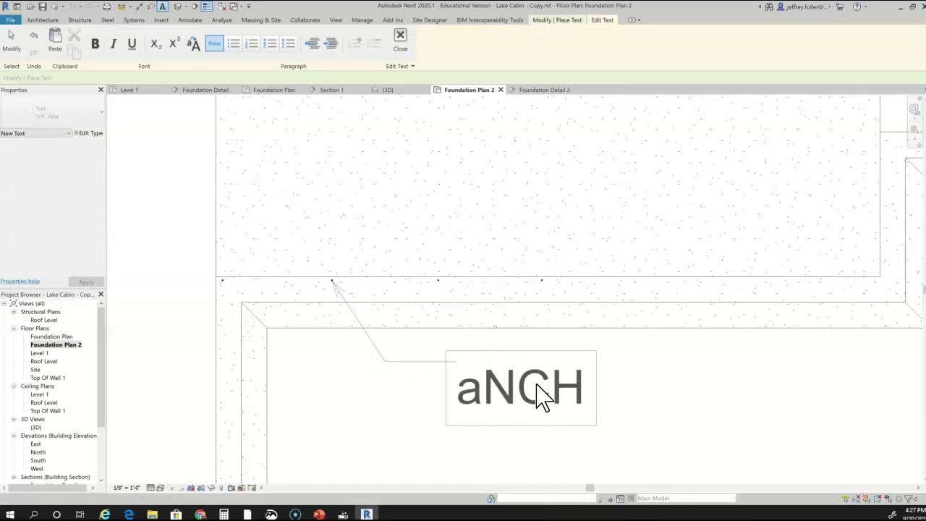
{"action": "type", "text": "OR"}
{"action": "key", "text": "BackSpace"}
{"action": "key", "text": "BackSpace"}
{"action": "key", "text": "BackSpace"}
{"action": "key", "text": "BackSpace"}
{"action": "key", "text": "BackSpace"}
{"action": "key", "text": "BackSpace"}
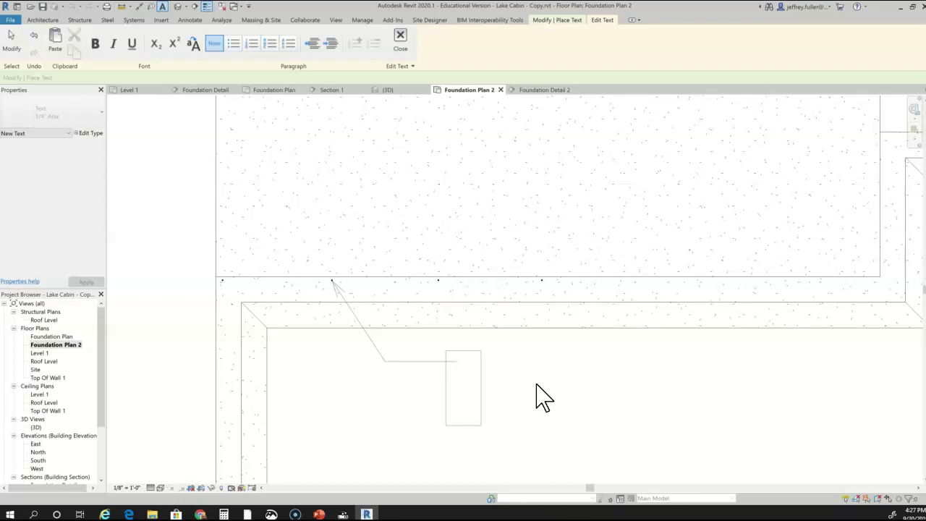
{"action": "type", "text": "Ancho"}
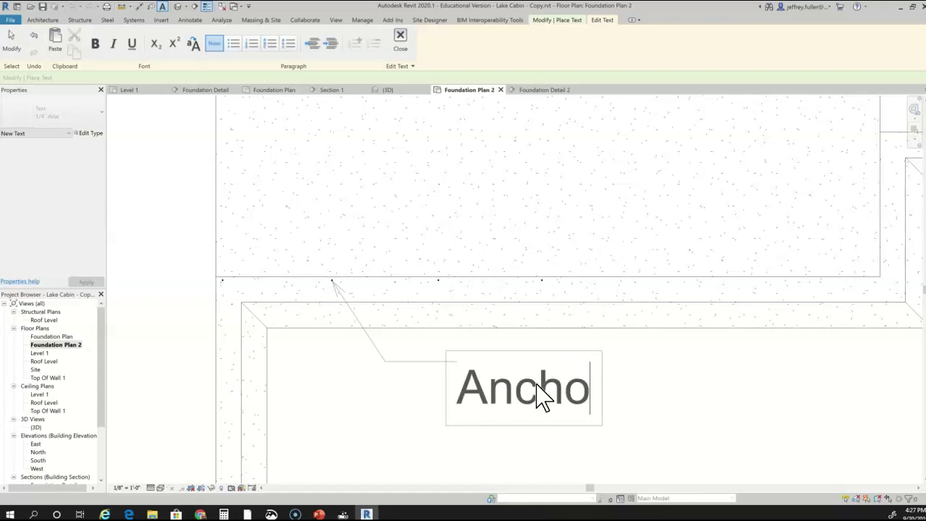
{"action": "type", "text": "r B olt"}
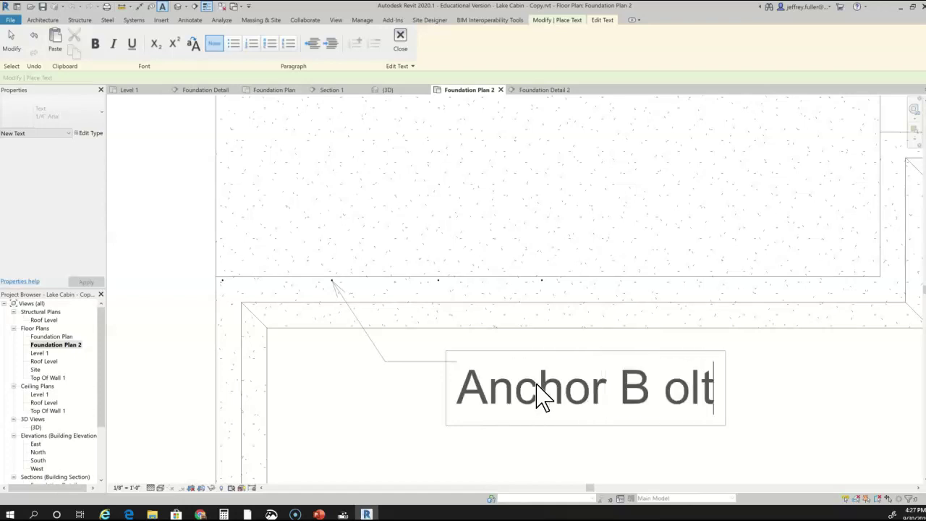
{"action": "left_click", "coordinate": [667, 401]}
{"action": "key", "text": "BackSpace"}
{"action": "left_click", "coordinate": [765, 424]}
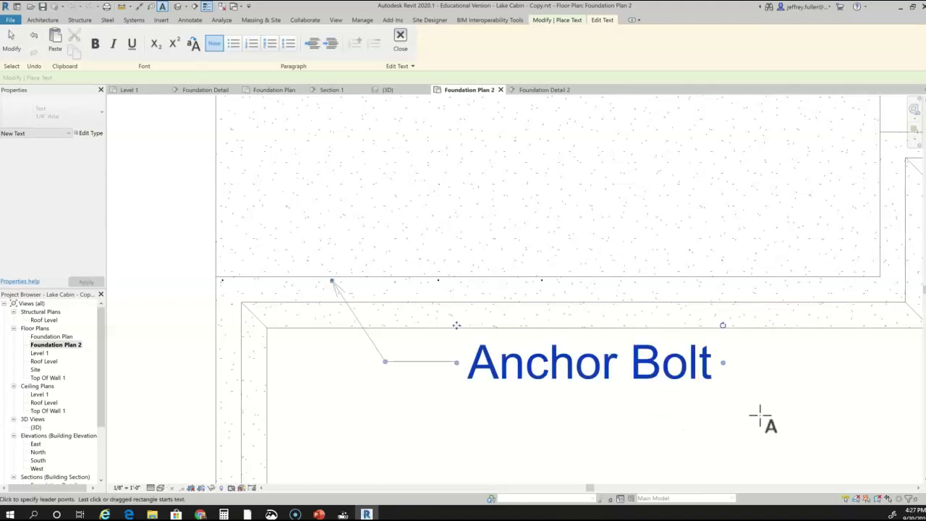
{"action": "scroll", "coordinate": [767, 424], "scroll_direction": "down", "scroll_amount": 4}
{"action": "middle_click_drag", "start_coordinate": [769, 424], "coordinate": [507, 333]}
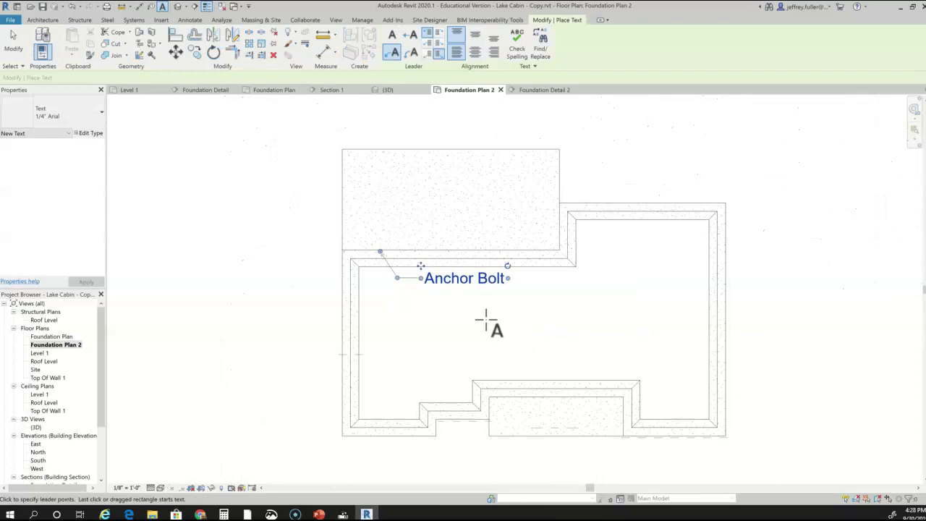
{"action": "scroll", "coordinate": [487, 322], "scroll_direction": "down", "scroll_amount": 1}
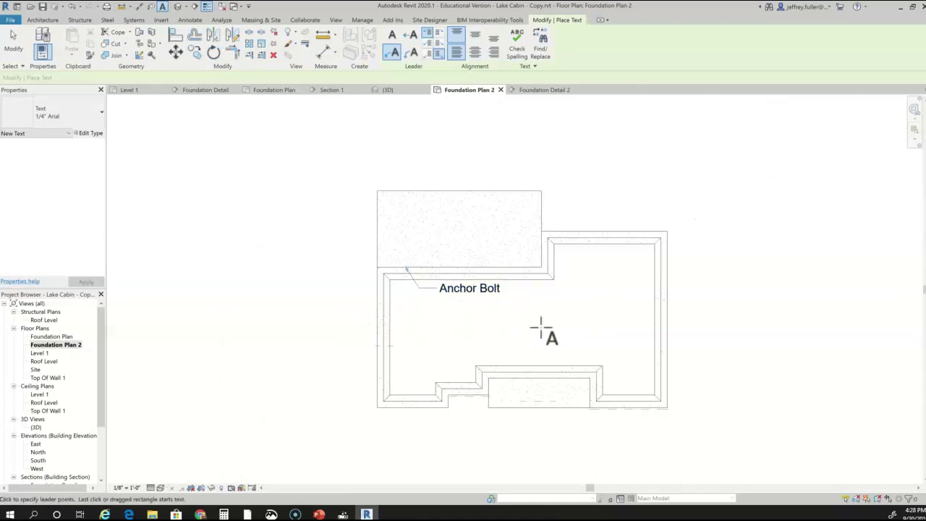
{"action": "middle_click_drag", "start_coordinate": [579, 321], "coordinate": [522, 316]}
{"action": "key", "text": "Escape"}
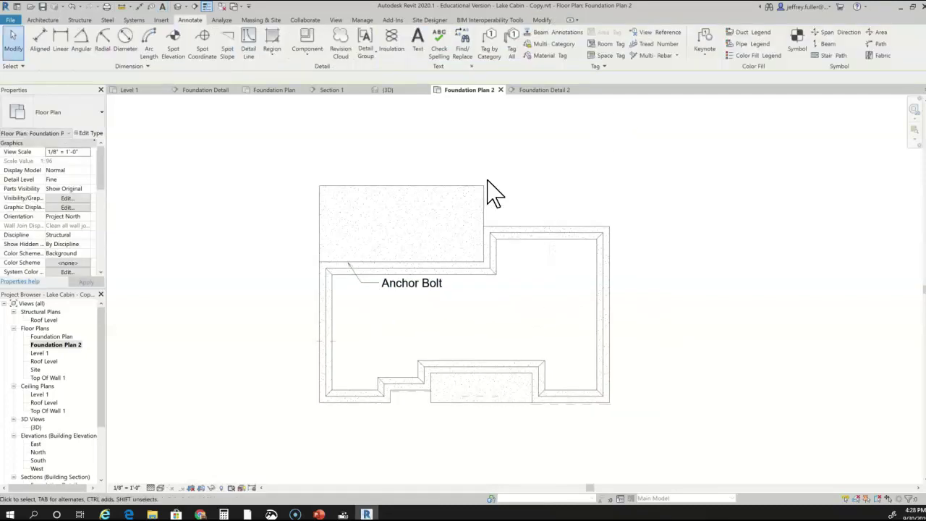
Step: Dimension the right side with a 9'-7 1/4" / 41'-10 3/4" string, then pick the overall edges
{"action": "left_click", "coordinate": [39, 36]}
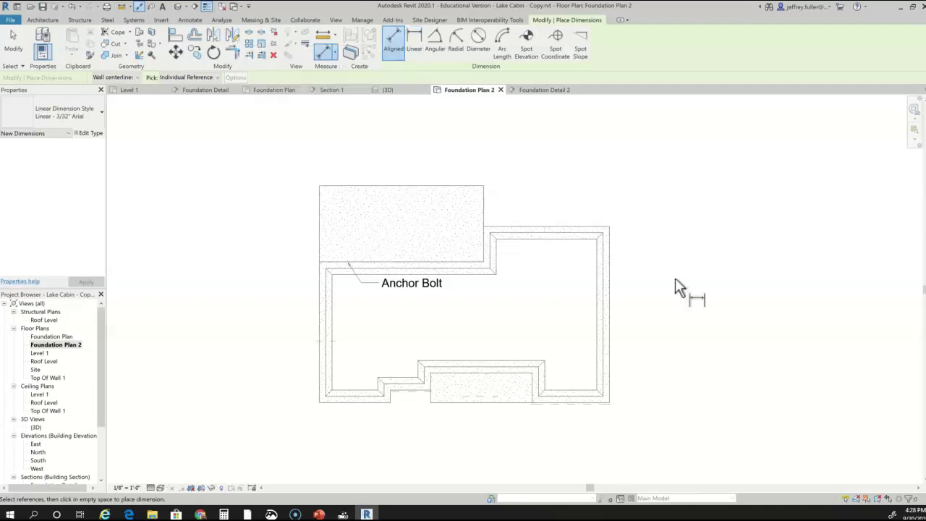
{"action": "middle_click_drag", "start_coordinate": [674, 283], "coordinate": [590, 266]}
{"action": "scroll", "coordinate": [557, 218], "scroll_direction": "up", "scroll_amount": 1}
{"action": "scroll", "coordinate": [561, 218], "scroll_direction": "up", "scroll_amount": 1}
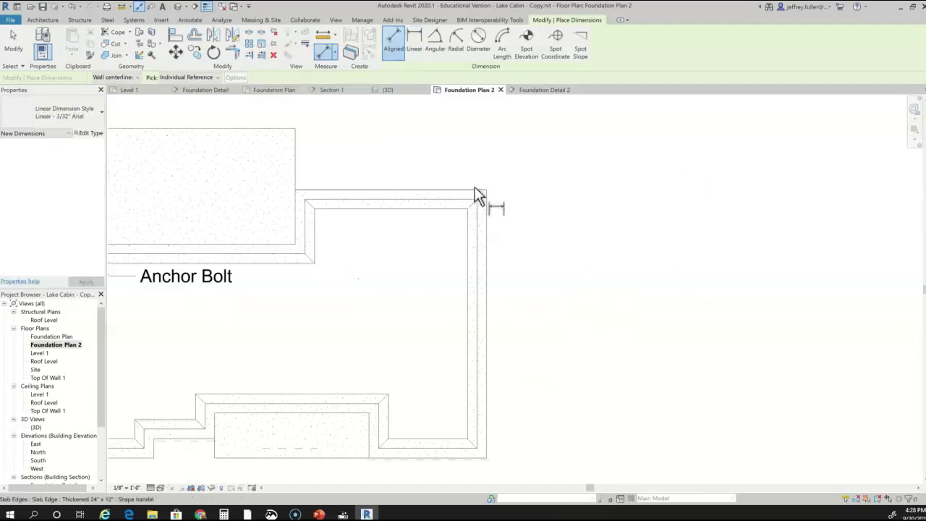
{"action": "left_click", "coordinate": [481, 194]}
{"action": "mouse_move", "coordinate": [526, 300]}
{"action": "middle_mouse_down"}
{"action": "mouse_move", "coordinate": [524, 286]}
{"action": "mouse_move", "coordinate": [533, 294]}
{"action": "middle_mouse_up"}
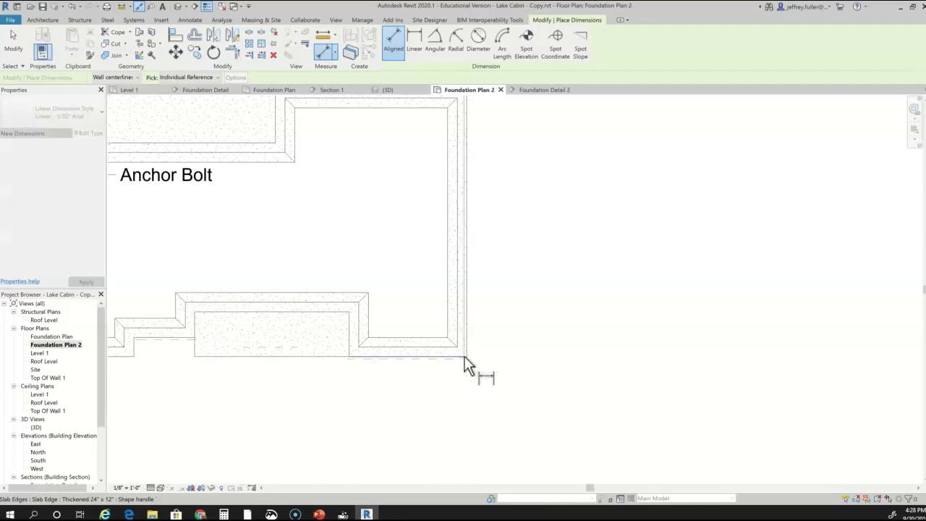
{"action": "middle_click_drag", "start_coordinate": [532, 351], "coordinate": [524, 444]}
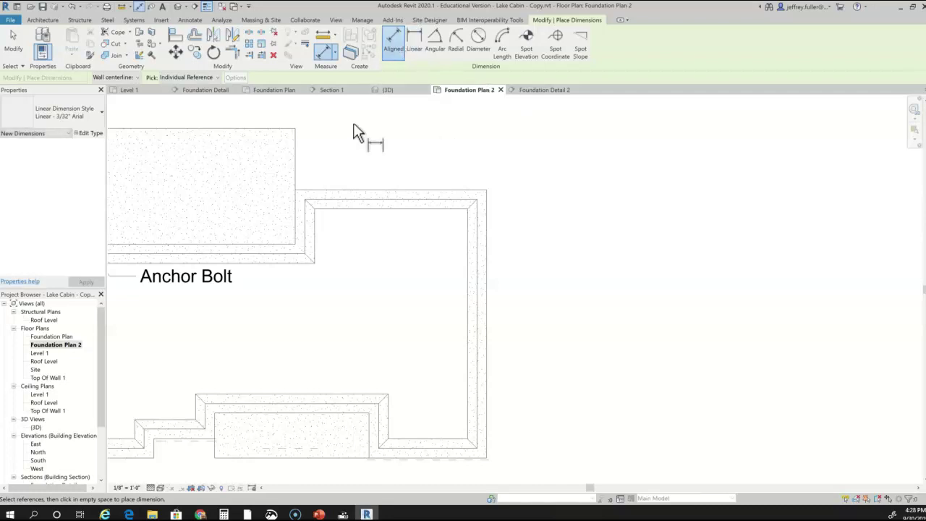
{"action": "left_click", "coordinate": [290, 129]}
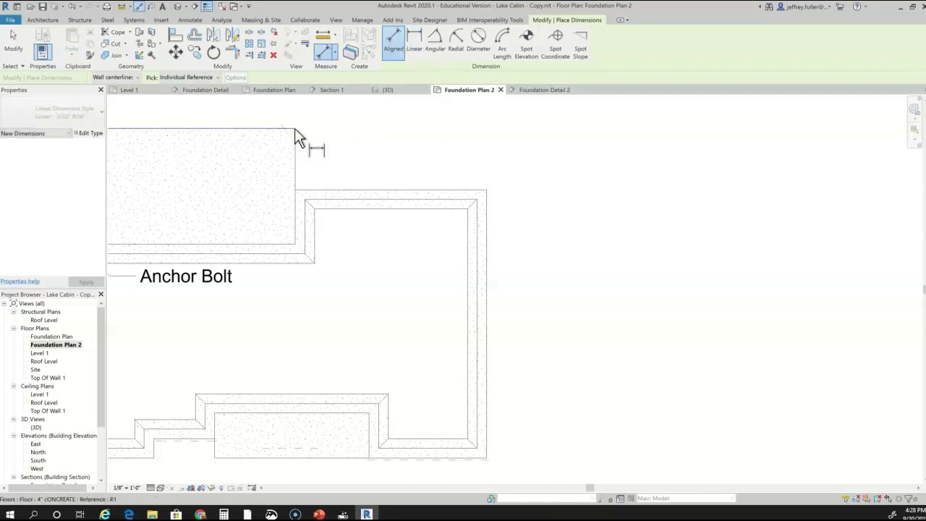
{"action": "left_click", "coordinate": [485, 190]}
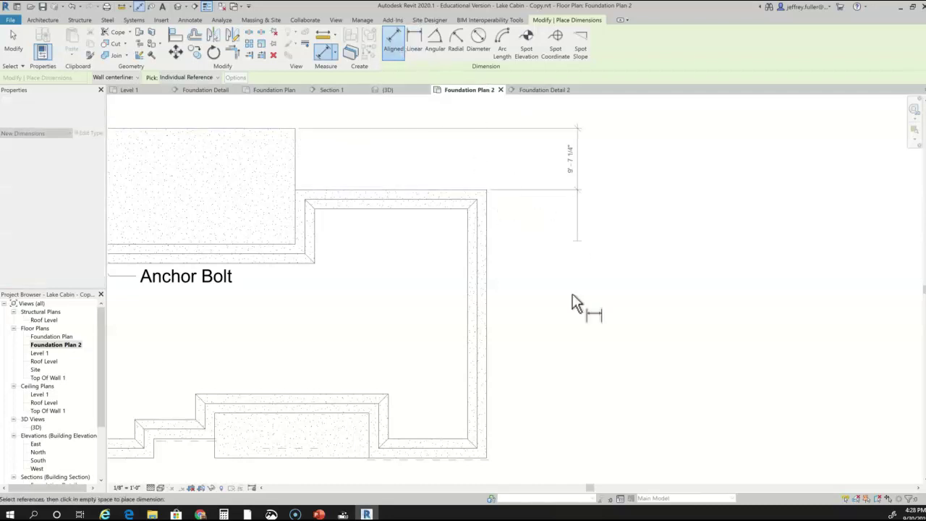
{"action": "left_click", "coordinate": [490, 459]}
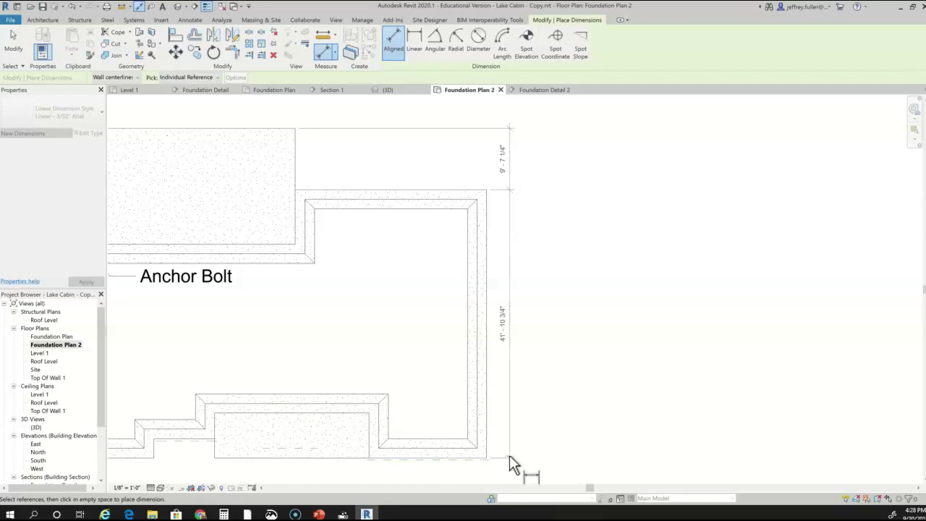
{"action": "left_click", "coordinate": [509, 461]}
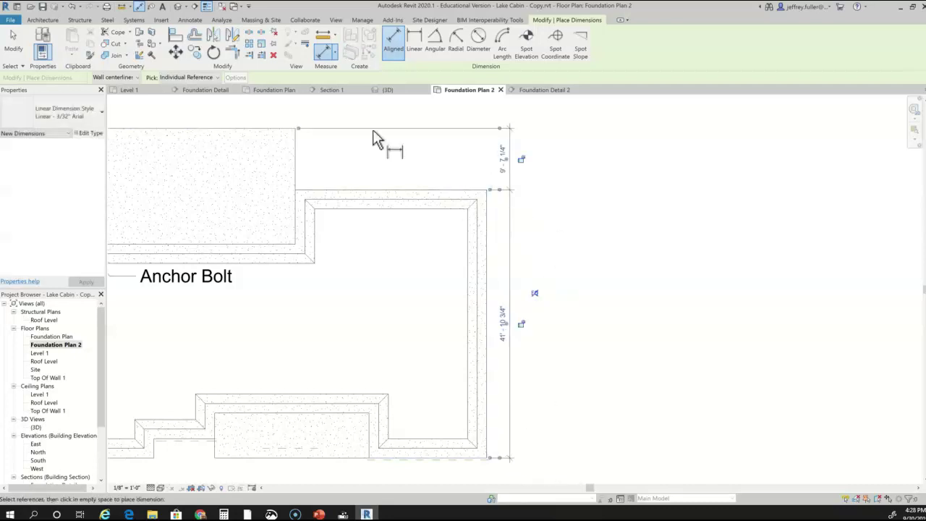
{"action": "left_click", "coordinate": [288, 134]}
{"action": "left_click", "coordinate": [459, 460]}
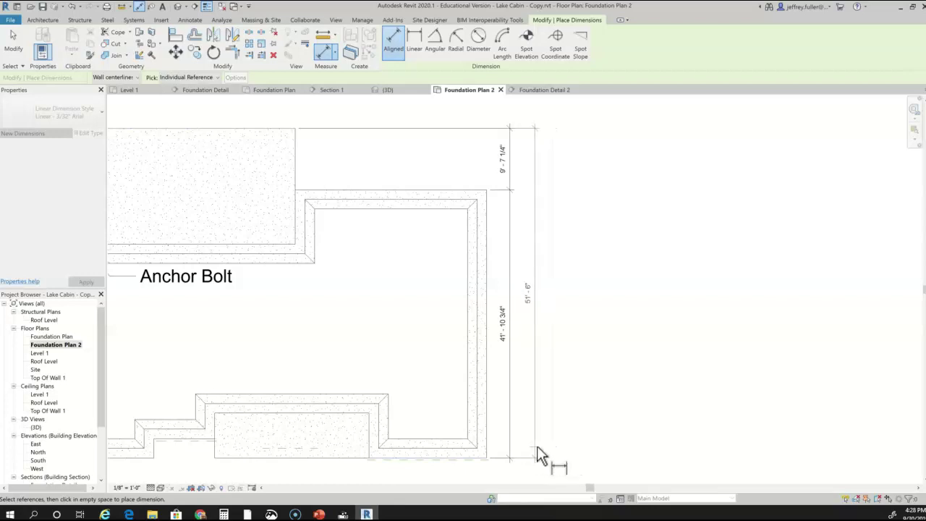
Step: Place the overall 51'-6" right-side dimension and frame the plan's bottom edge
{"action": "left_click", "coordinate": [526, 456]}
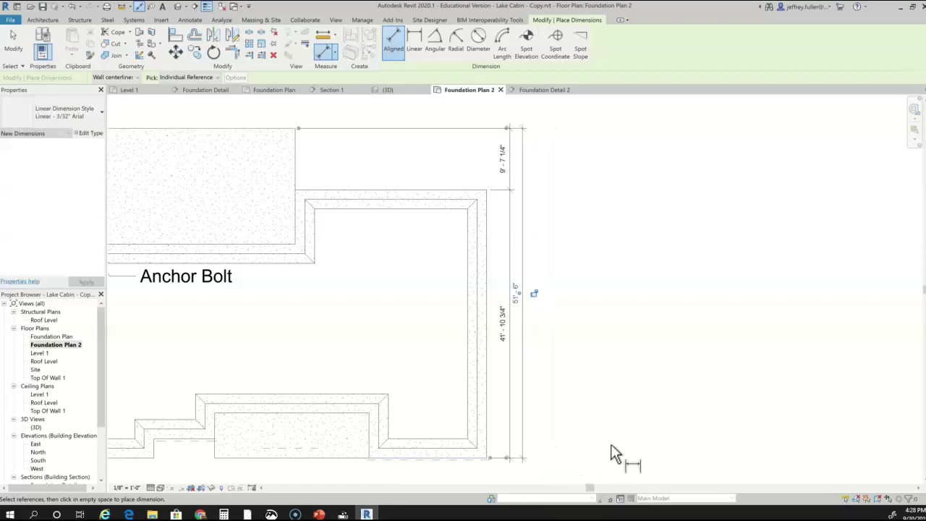
{"action": "scroll", "coordinate": [620, 450], "scroll_direction": "down", "scroll_amount": 2}
{"action": "middle_click_drag", "start_coordinate": [614, 451], "coordinate": [633, 358]}
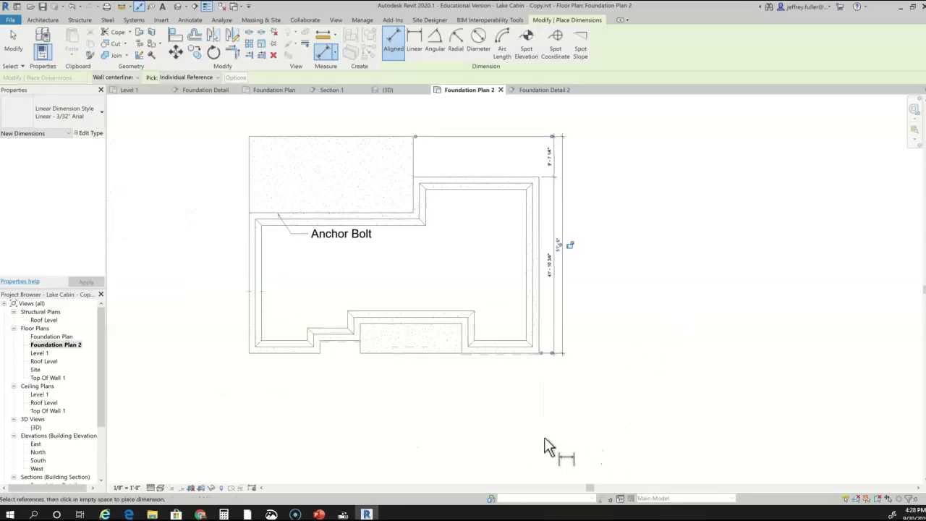
{"action": "scroll", "coordinate": [563, 365], "scroll_direction": "up", "scroll_amount": 4}
{"action": "middle_click_drag", "start_coordinate": [555, 397], "coordinate": [562, 355]}
{"action": "scroll", "coordinate": [563, 355], "scroll_direction": "down", "scroll_amount": 4}
{"action": "middle_click_drag", "start_coordinate": [527, 410], "coordinate": [599, 438]}
{"action": "scroll", "coordinate": [513, 405], "scroll_direction": "down", "scroll_amount": 3}
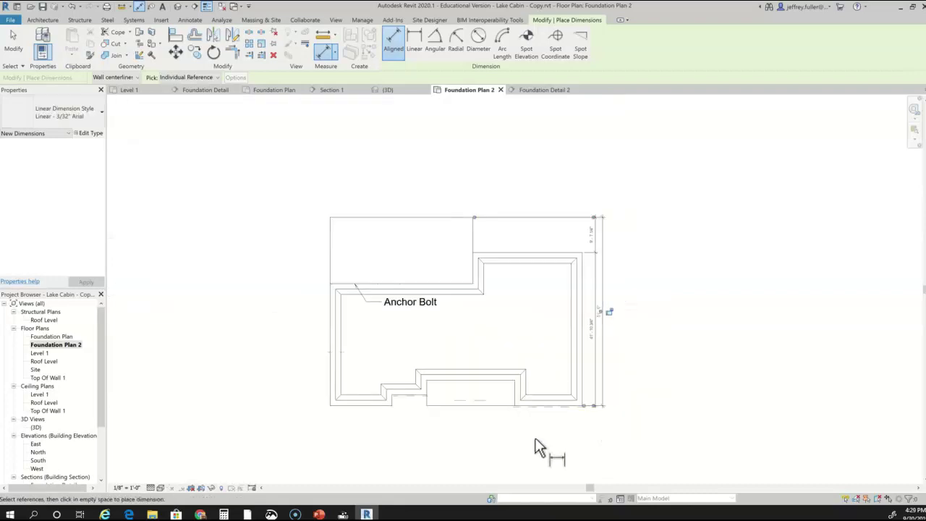
{"action": "middle_click_drag", "start_coordinate": [585, 444], "coordinate": [626, 410]}
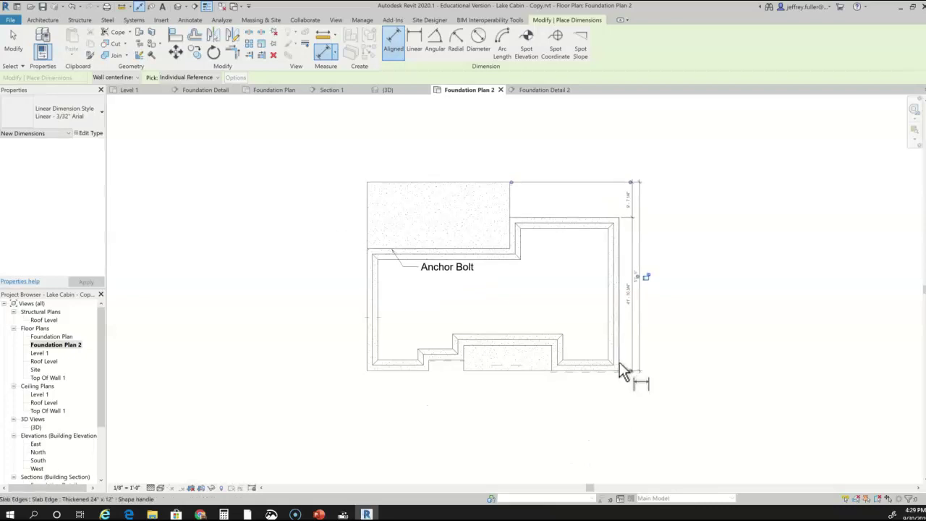
Step: Dimension the bottom edge with a 16'-10 3/4", 9'-6", 24'-1 1/4", 18'-4 3/4" string
{"action": "left_click", "coordinate": [620, 367]}
{"action": "left_click", "coordinate": [549, 367]}
{"action": "left_click", "coordinate": [456, 356]}
{"action": "left_click", "coordinate": [469, 366]}
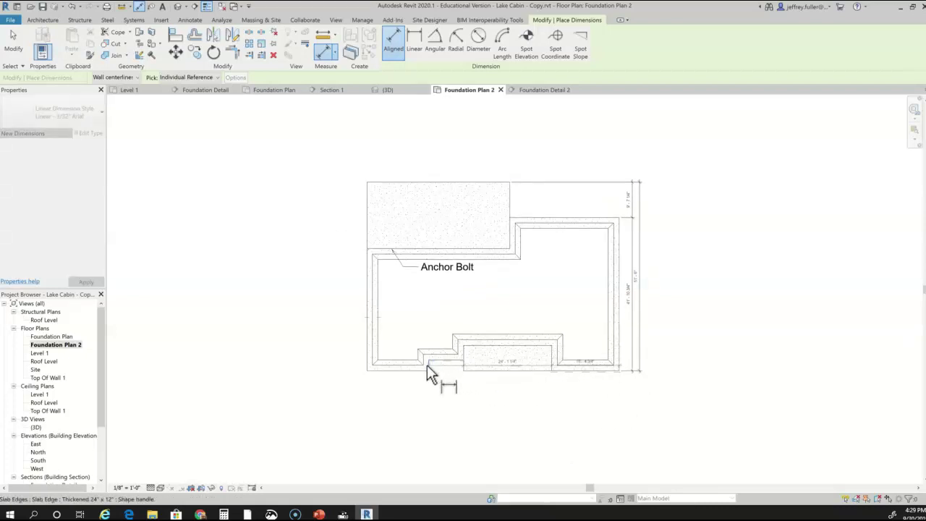
{"action": "left_click", "coordinate": [428, 365]}
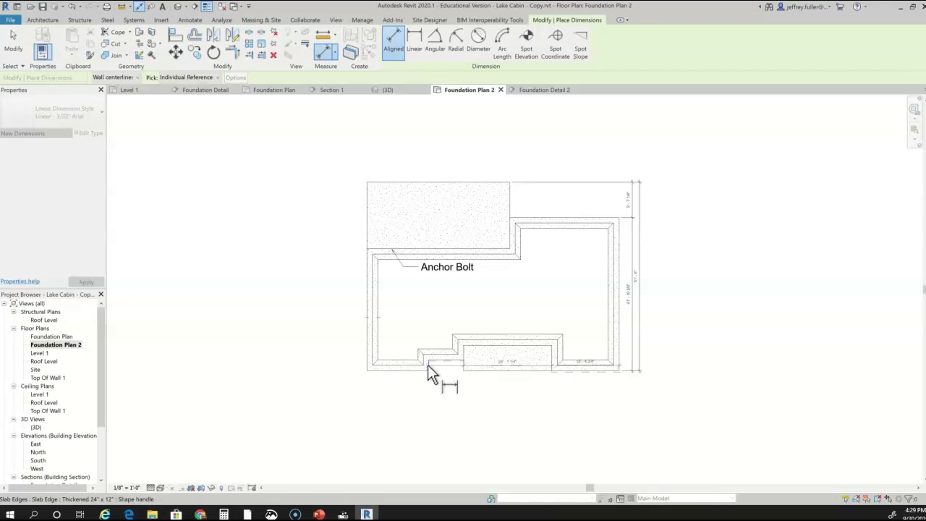
{"action": "left_click", "coordinate": [365, 366]}
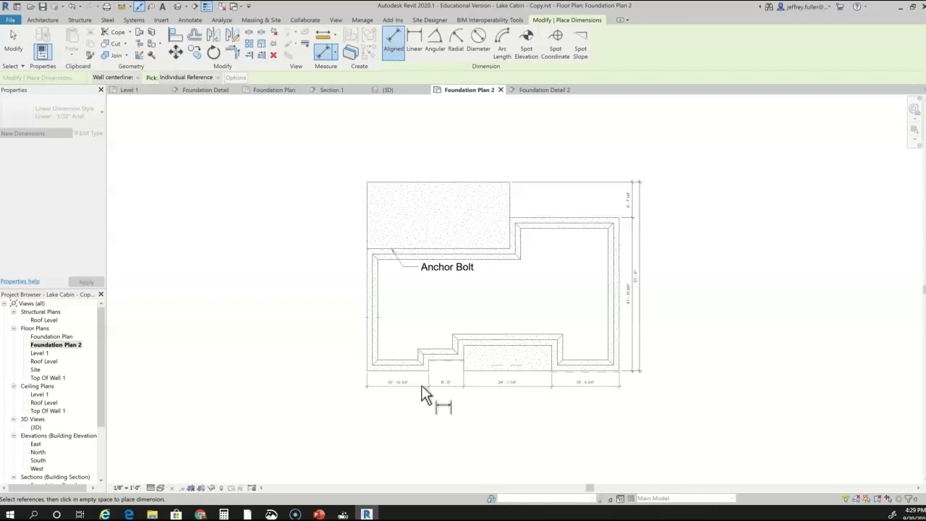
{"action": "left_click", "coordinate": [422, 385]}
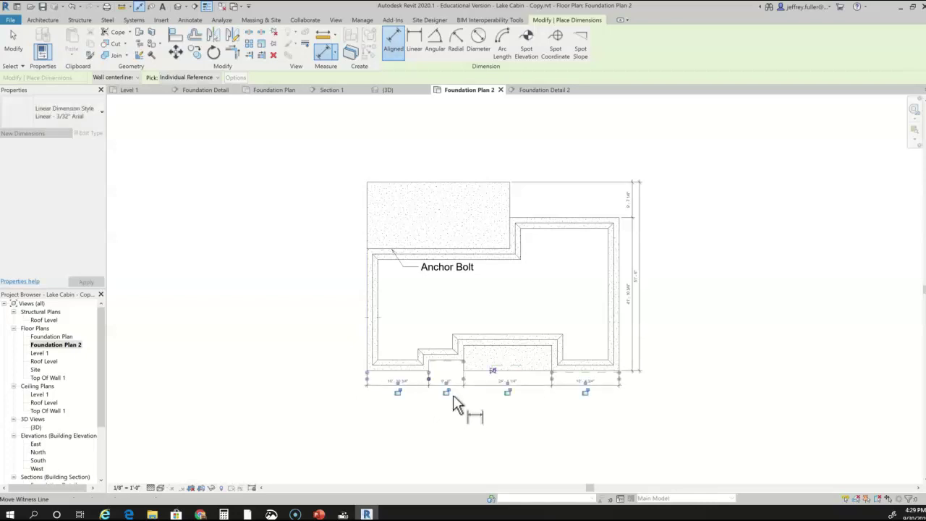
Step: Add the overall 68'-10 3/4" bottom dimension below the string
{"action": "scroll", "coordinate": [572, 416], "scroll_direction": "up", "scroll_amount": 1}
{"action": "scroll", "coordinate": [571, 416], "scroll_direction": "up", "scroll_amount": 1}
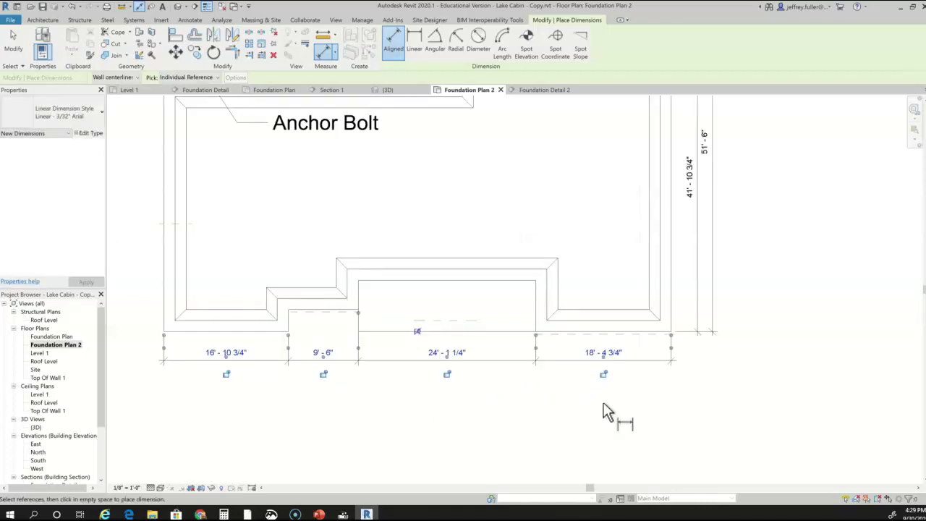
{"action": "left_click", "coordinate": [675, 311]}
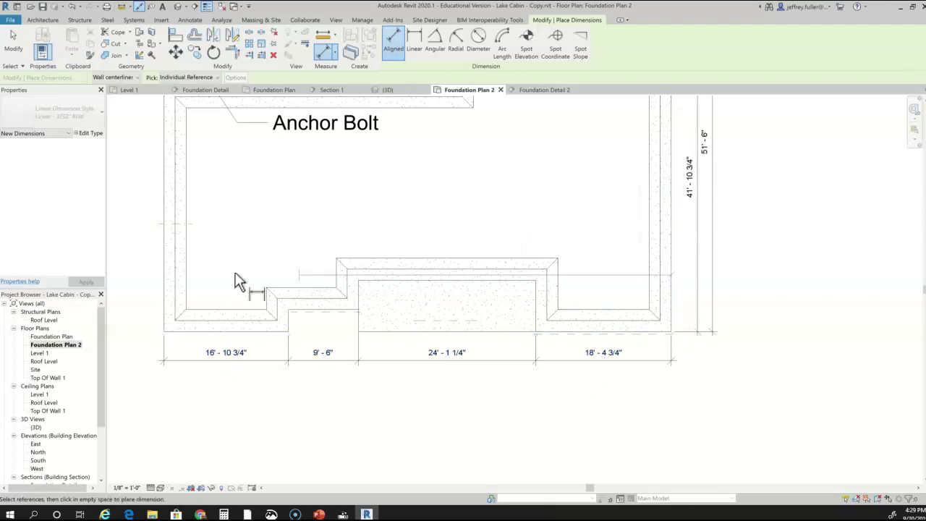
{"action": "left_click", "coordinate": [172, 275]}
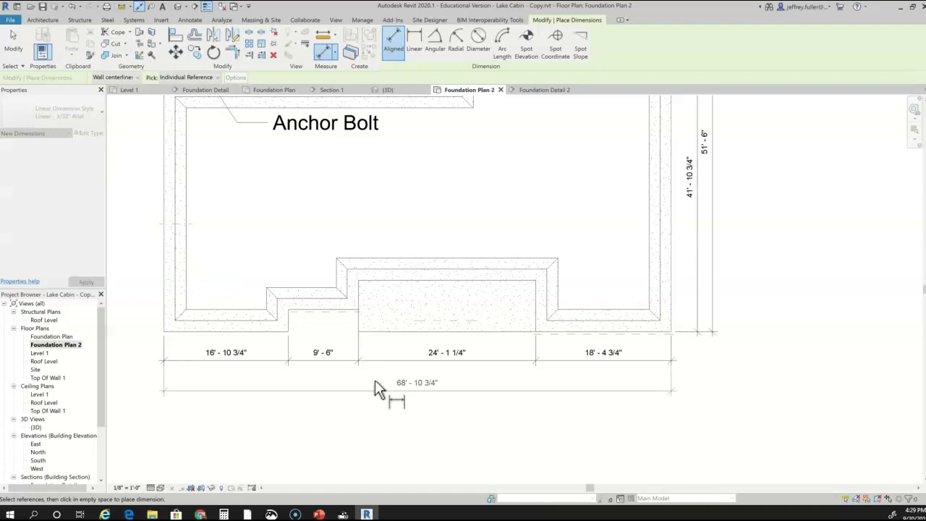
{"action": "left_click", "coordinate": [375, 372]}
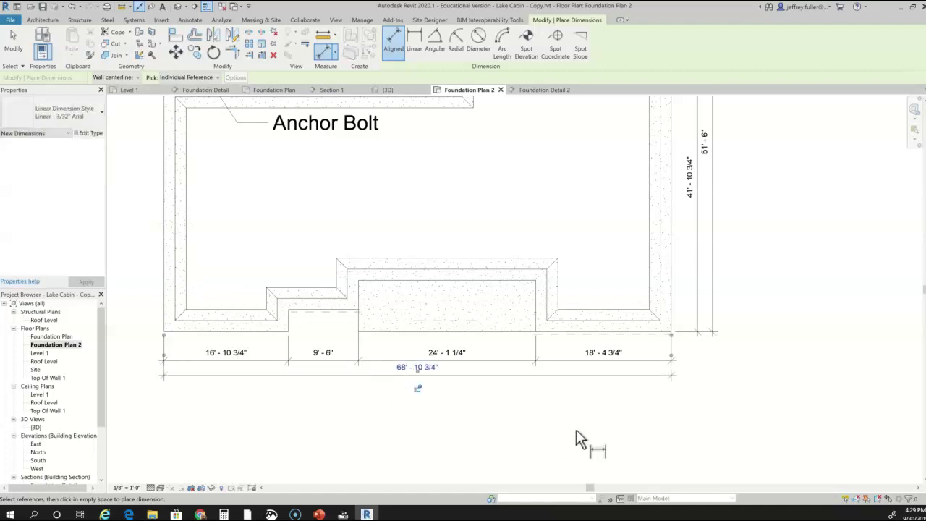
{"action": "scroll", "coordinate": [576, 429], "scroll_direction": "down", "scroll_amount": 2}
{"action": "middle_click_drag", "start_coordinate": [576, 429], "coordinate": [762, 453]}
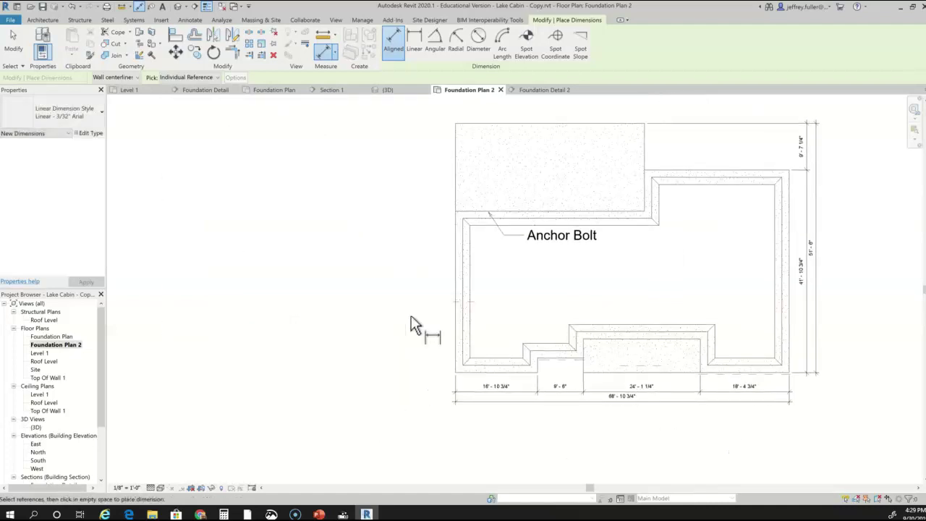
{"action": "middle_click_drag", "start_coordinate": [423, 316], "coordinate": [336, 356]}
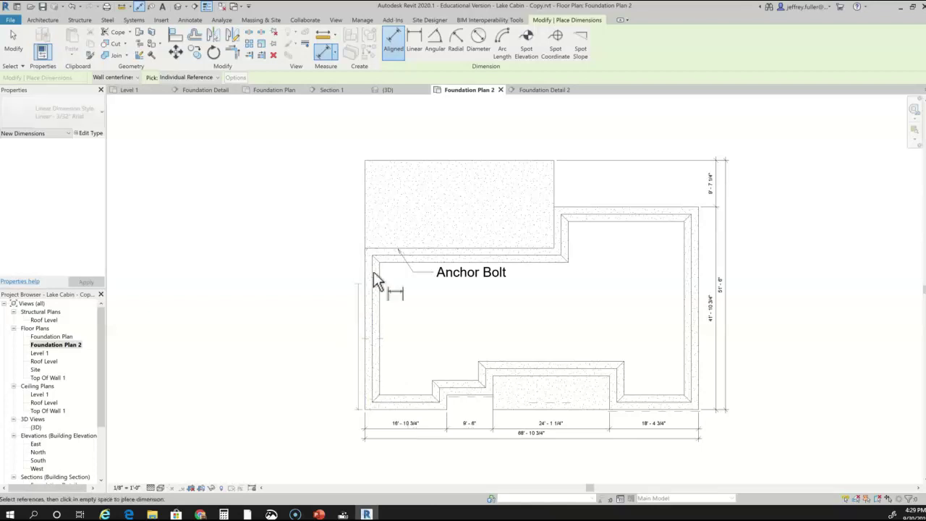
Step: Add the 18'-1 1/4" / 33'-4 3/4" left-side dimension string and save the project
{"action": "left_click", "coordinate": [369, 160]}
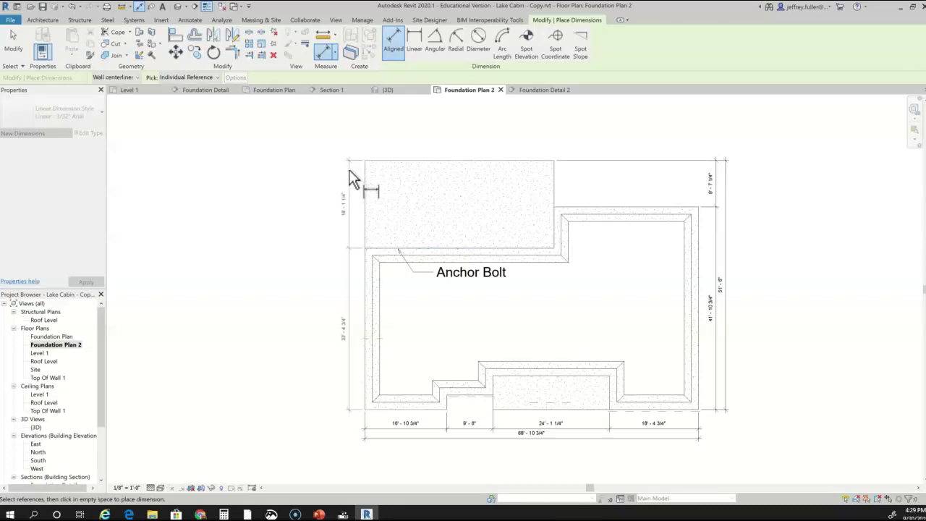
{"action": "left_click", "coordinate": [349, 174]}
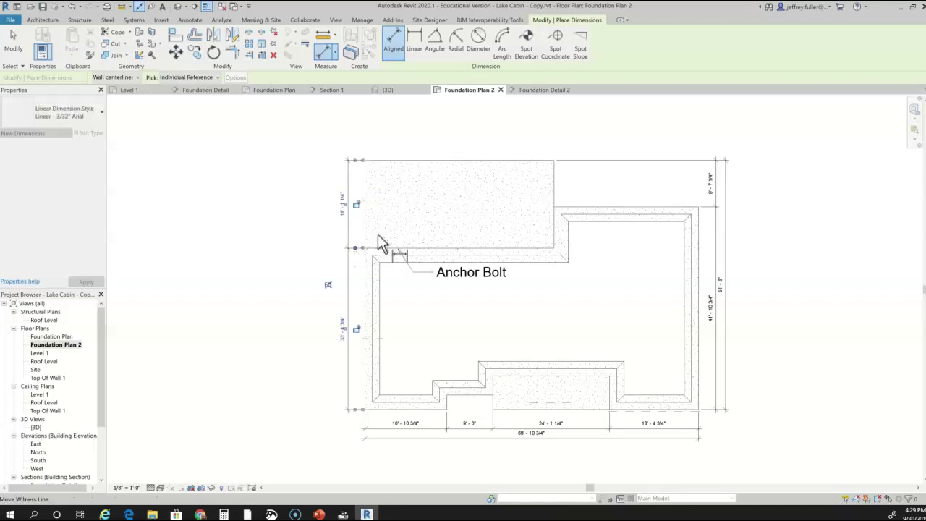
{"action": "key", "text": "Escape"}
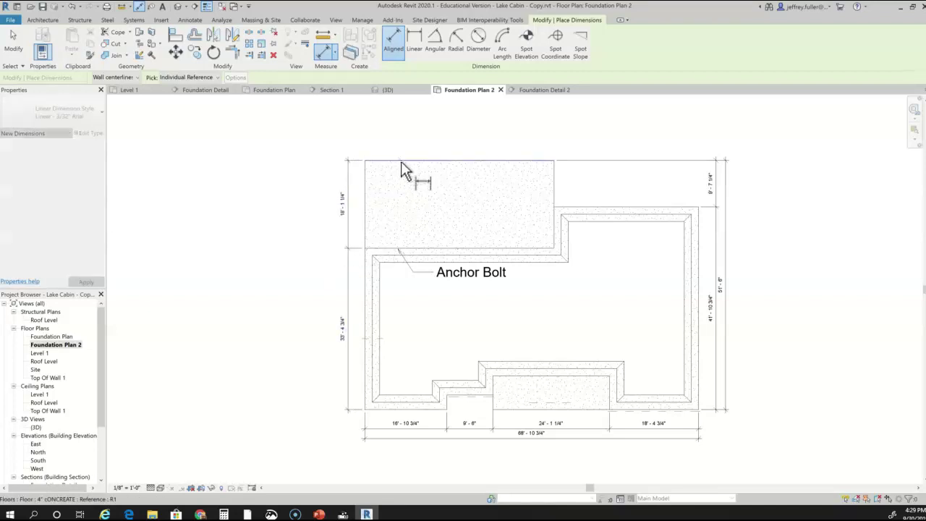
{"action": "key", "text": "Escape"}
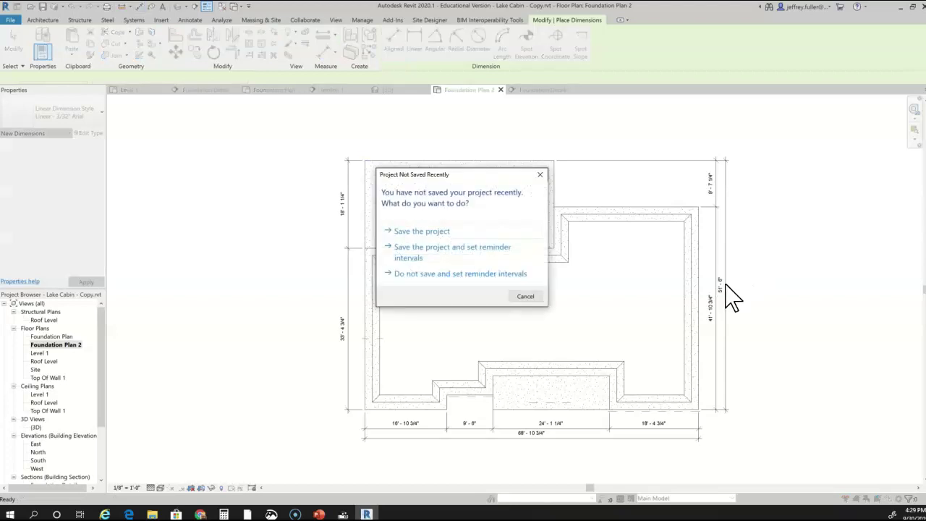
{"action": "left_click", "coordinate": [457, 249]}
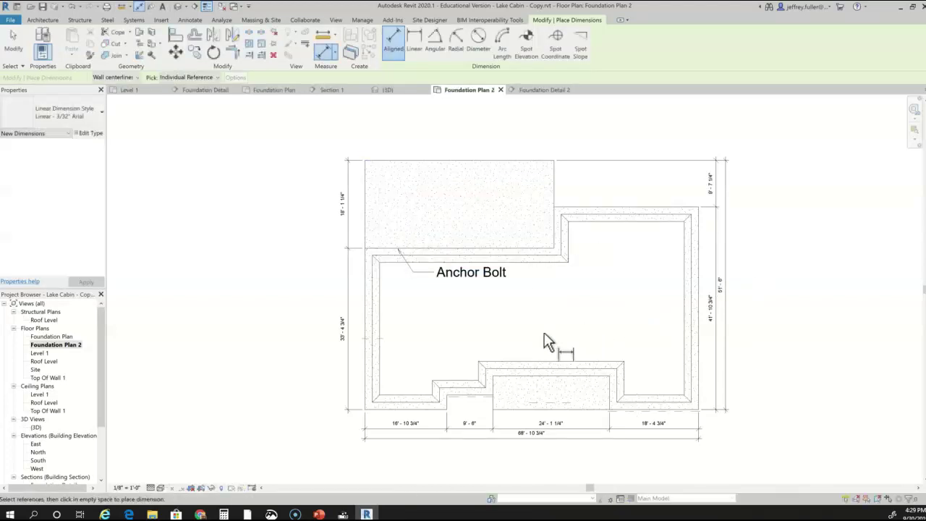
Step: Place the top dimension string (39'-0", 28'-10 3/4") above the slab and recenter the plan
{"action": "middle_click_drag", "start_coordinate": [574, 290], "coordinate": [573, 365]}
{"action": "left_click", "coordinate": [362, 259]}
{"action": "left_click", "coordinate": [553, 262]}
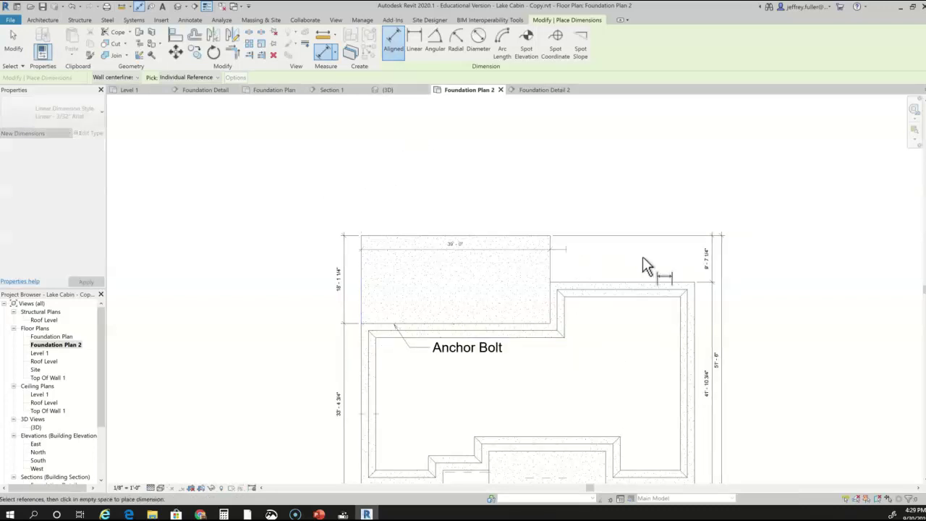
{"action": "left_click", "coordinate": [693, 284]}
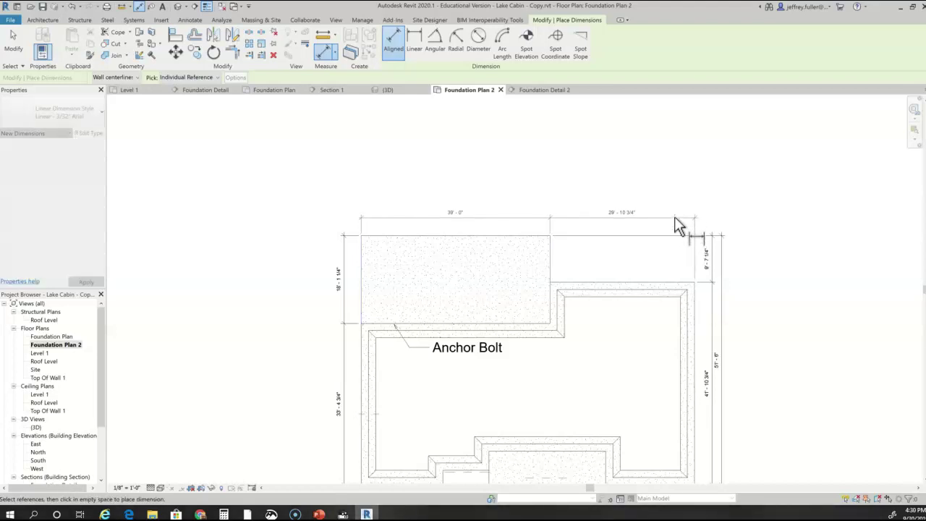
{"action": "left_click", "coordinate": [674, 219]}
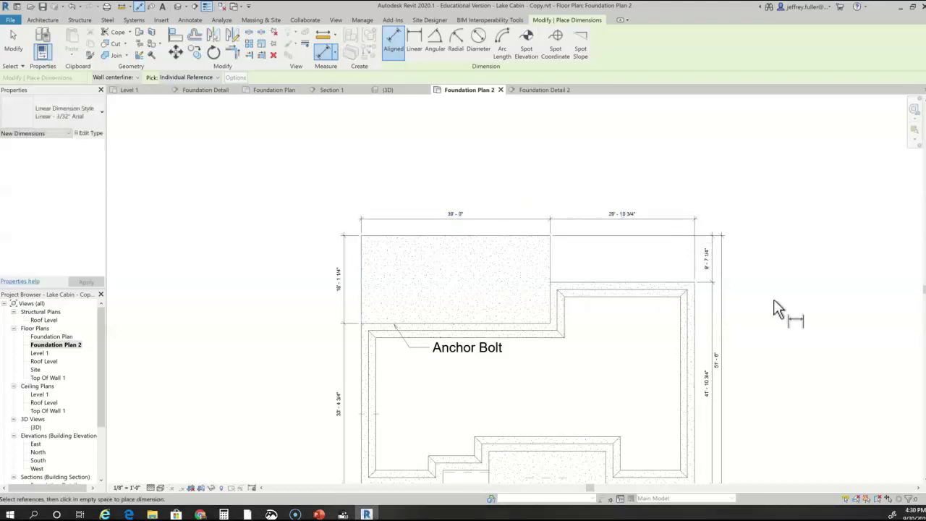
{"action": "scroll", "coordinate": [768, 318], "scroll_direction": "down", "scroll_amount": 3}
{"action": "middle_click_drag", "start_coordinate": [770, 327], "coordinate": [616, 302]}
{"action": "scroll", "coordinate": [555, 306], "scroll_direction": "up", "scroll_amount": 4}
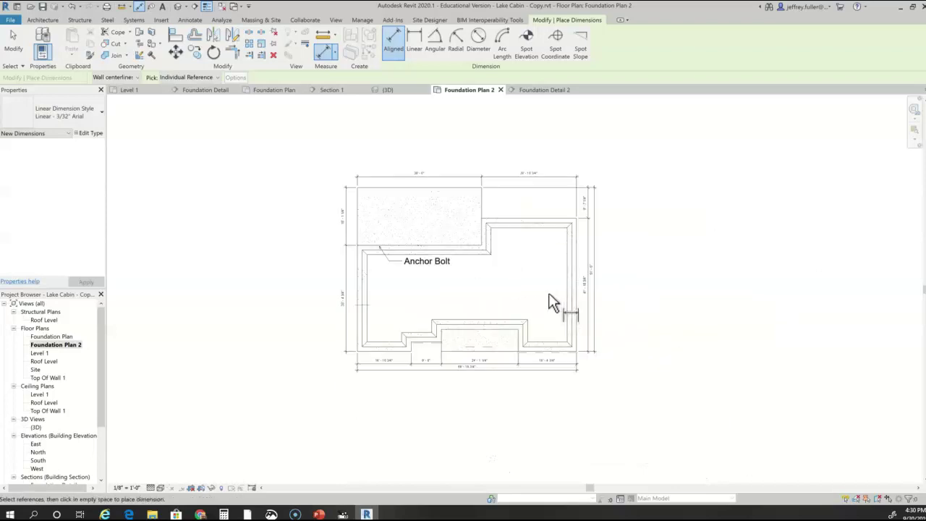
{"action": "middle_click_drag", "start_coordinate": [542, 302], "coordinate": [577, 308]}
{"action": "scroll", "coordinate": [577, 308], "scroll_direction": "up", "scroll_amount": 1}
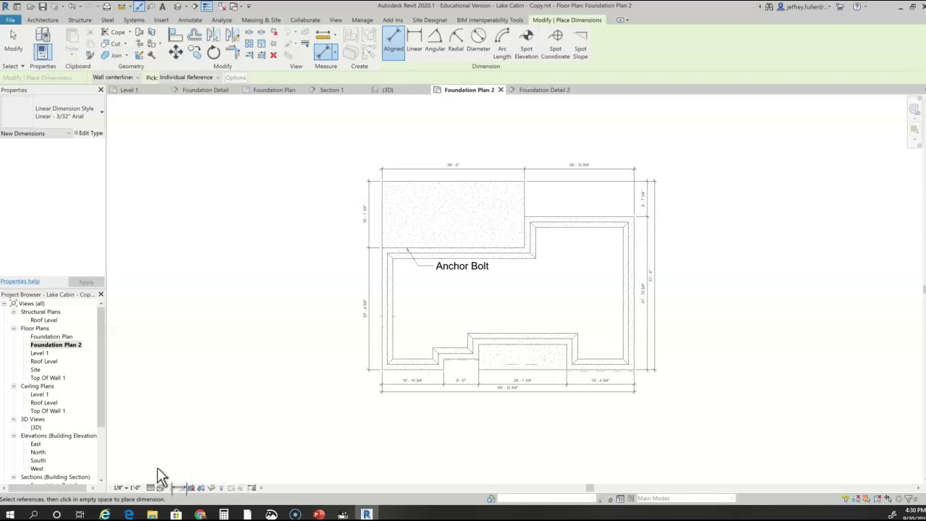
Step: Change Foundation Plan 2's view scale to 1/4" = 1'-0" and finish the dimension tool
{"action": "left_click", "coordinate": [127, 488]}
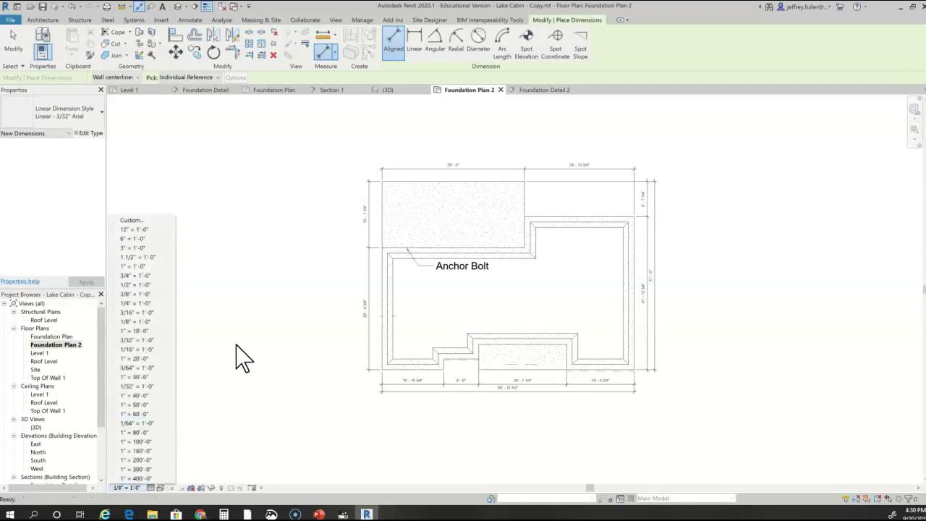
{"action": "left_click", "coordinate": [148, 304]}
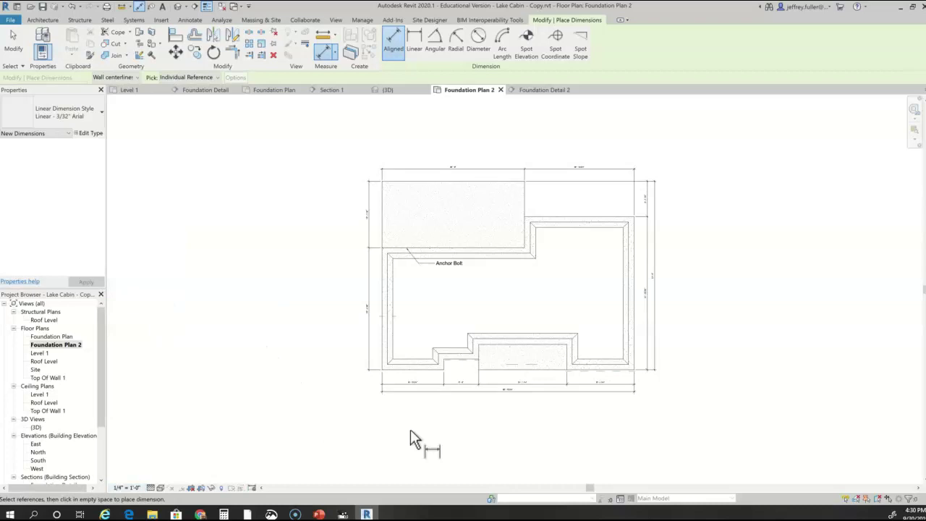
{"action": "scroll", "coordinate": [559, 411], "scroll_direction": "up", "scroll_amount": 3}
{"action": "scroll", "coordinate": [553, 400], "scroll_direction": "down", "scroll_amount": 3}
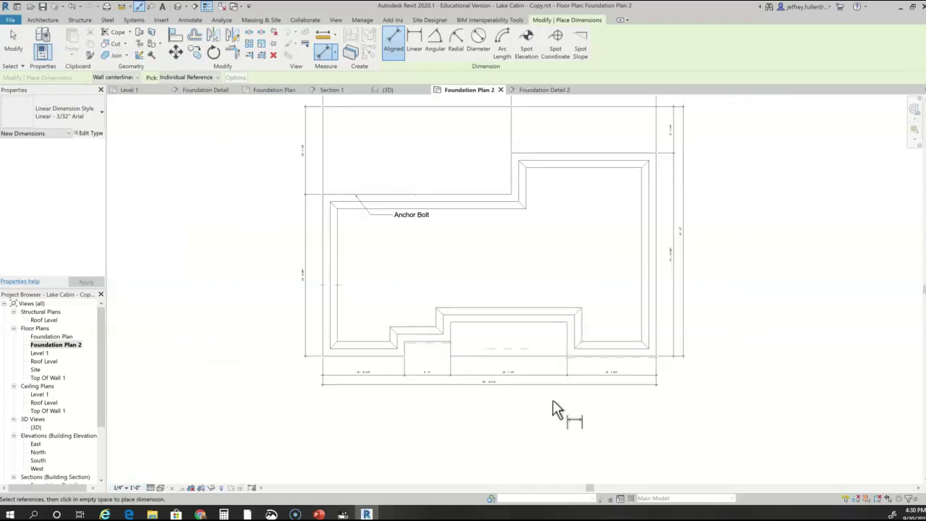
{"action": "middle_click_drag", "start_coordinate": [549, 400], "coordinate": [602, 441]}
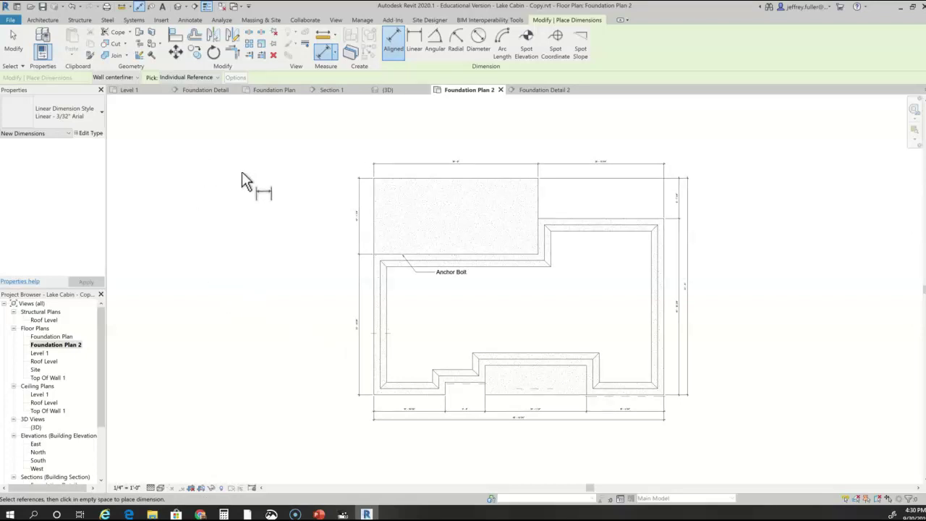
{"action": "key", "text": "Escape"}
{"action": "key", "text": "Escape"}
Step: Duplicate the top dimension's type as 'Linear - 1/4" Arial 2' with Text Size 1/4"
{"action": "left_click", "coordinate": [411, 163]}
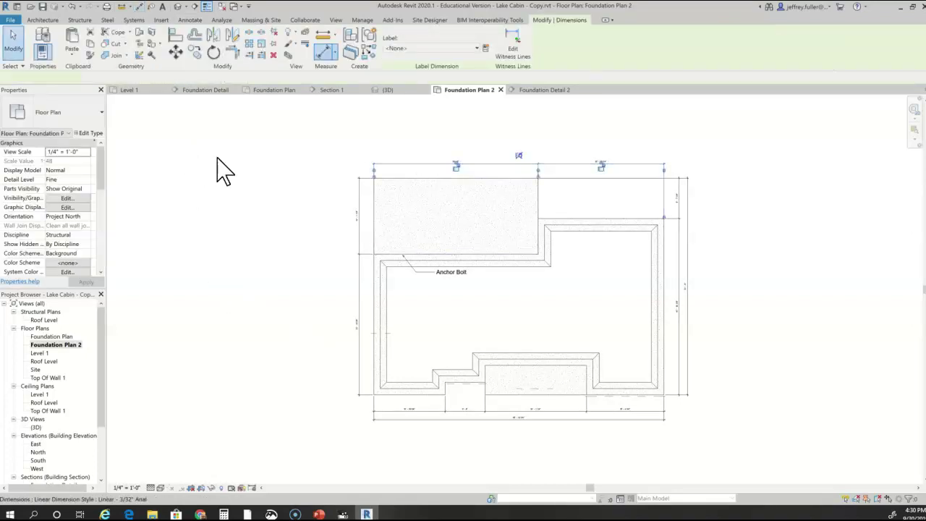
{"action": "left_click", "coordinate": [91, 134]}
{"action": "left_click", "coordinate": [686, 118]}
{"action": "left_click", "coordinate": [400, 216]}
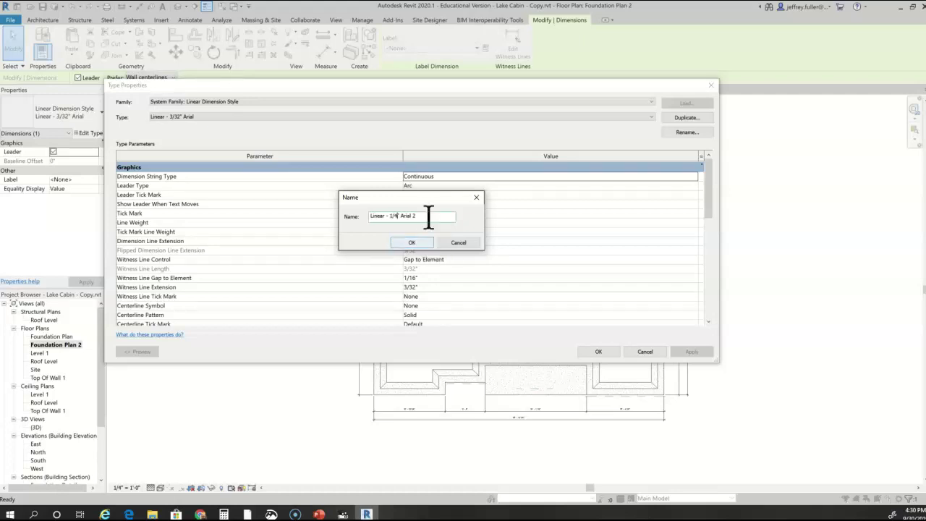
{"action": "left_click", "coordinate": [414, 243]}
{"action": "scroll", "coordinate": [427, 271], "scroll_direction": "down", "scroll_amount": 4}
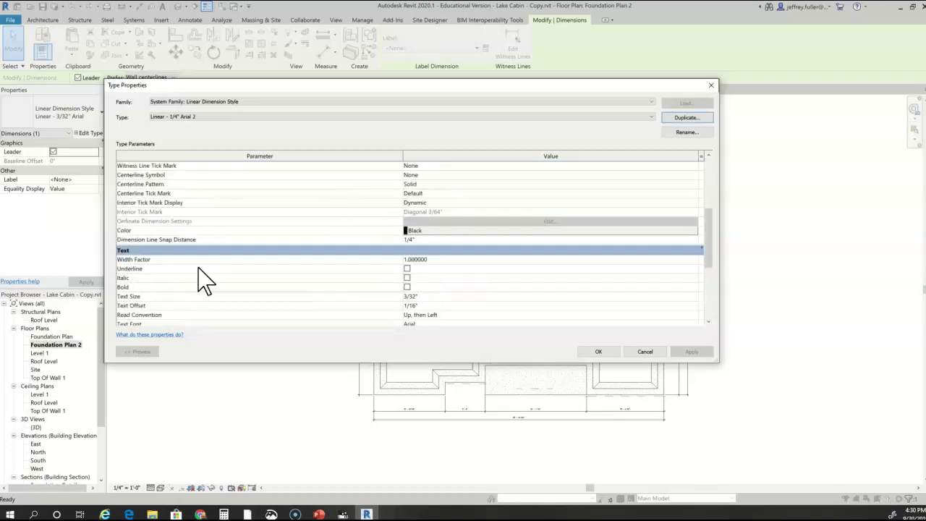
{"action": "scroll", "coordinate": [148, 290], "scroll_direction": "down", "scroll_amount": 2}
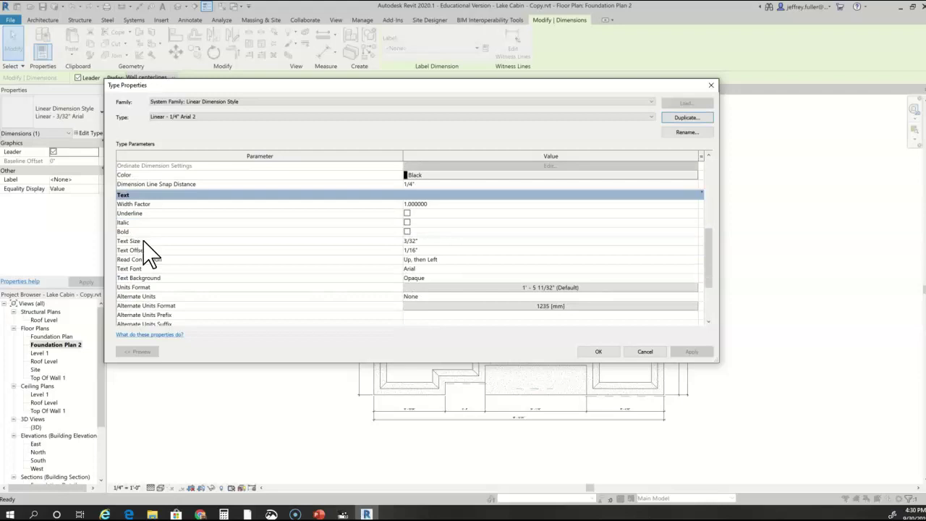
{"action": "left_click", "coordinate": [414, 241]}
{"action": "type", "text": "1/4\""}
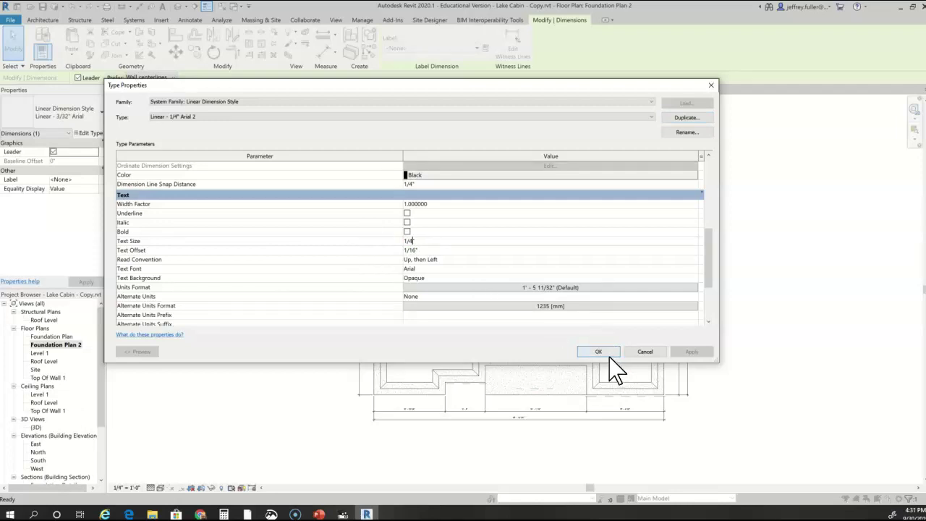
{"action": "left_click", "coordinate": [610, 354]}
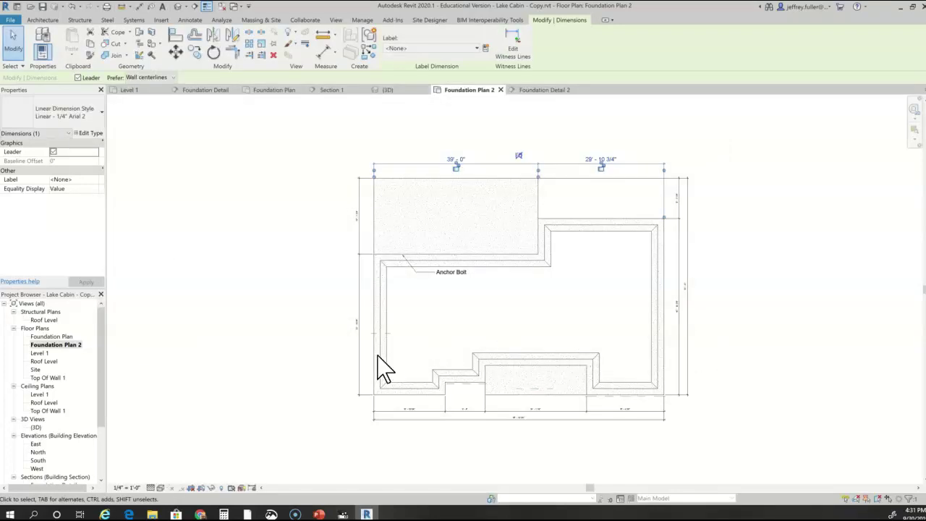
Step: Switch the right-side dimension strings to the Linear - 1/4" Arial 2 type
{"action": "left_click", "coordinate": [711, 187]}
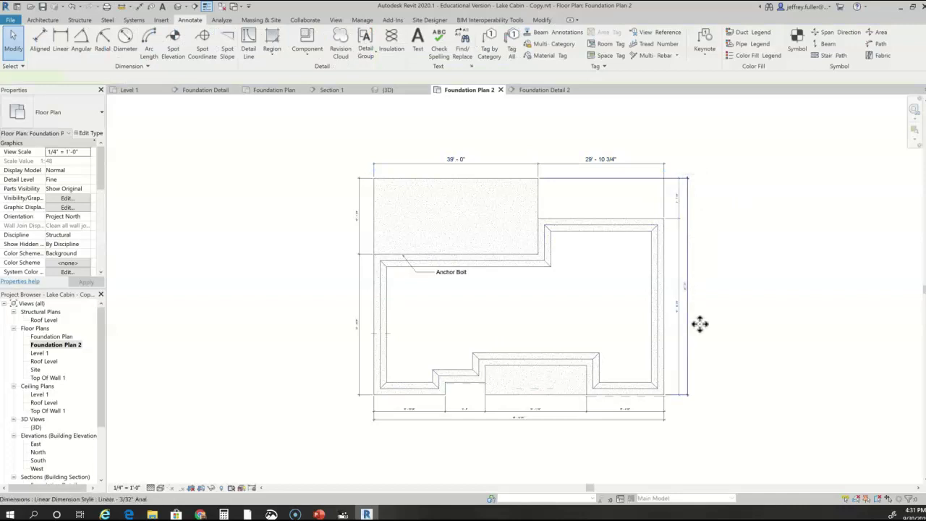
{"action": "left_click", "coordinate": [682, 290]}
{"action": "left_click", "coordinate": [80, 120]}
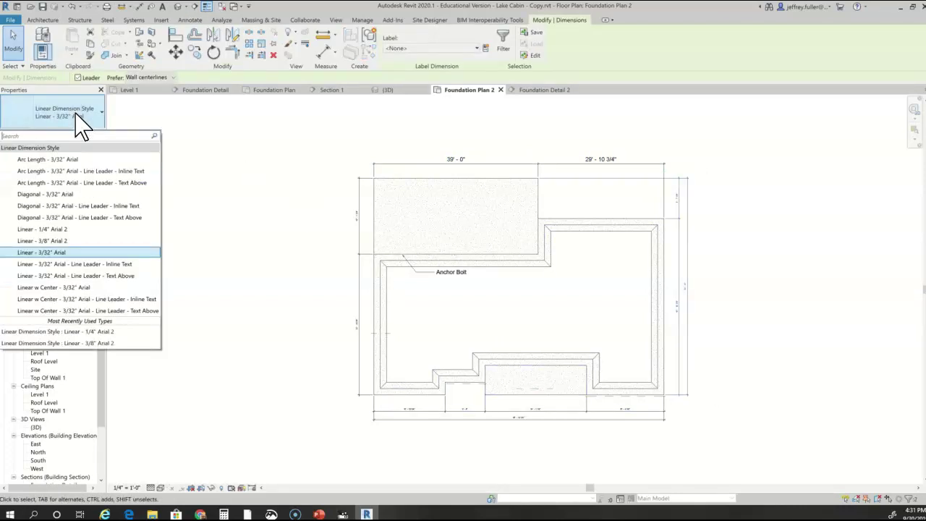
{"action": "left_click", "coordinate": [64, 230]}
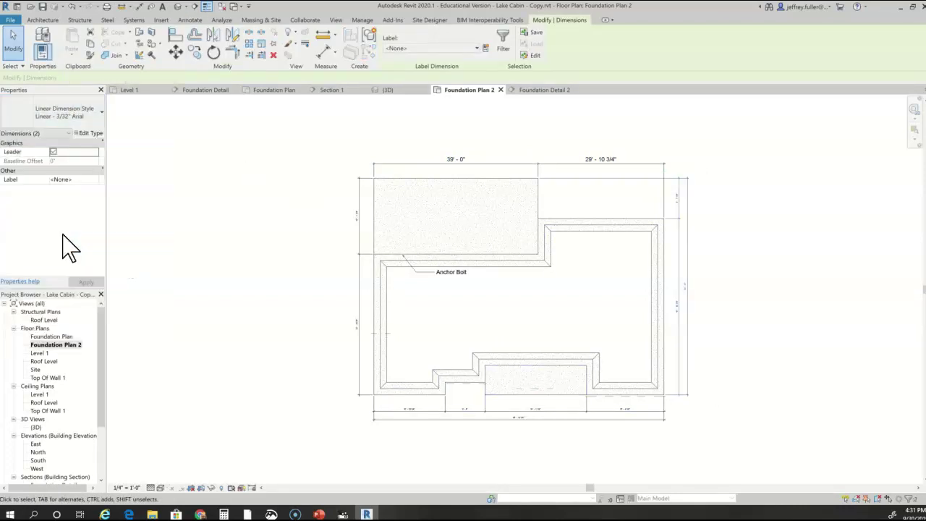
{"action": "key", "text": "Escape"}
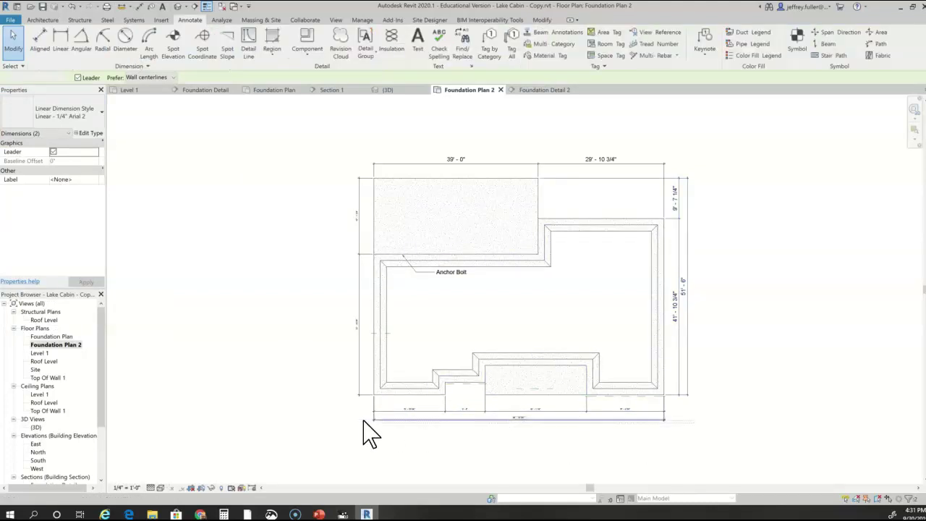
Step: Give the bottom and left dimension strings the Linear - 1/4" Arial 2 type as well
{"action": "left_click", "coordinate": [351, 418]}
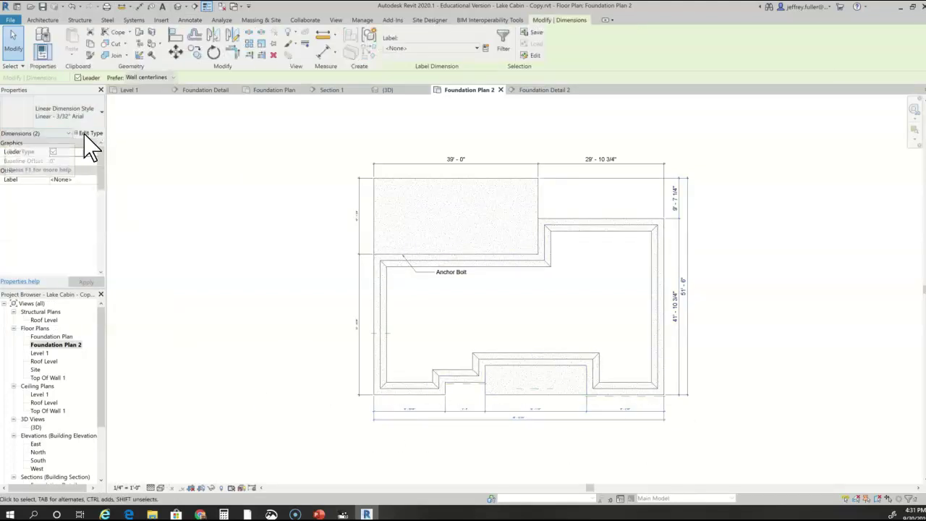
{"action": "left_click", "coordinate": [78, 120]}
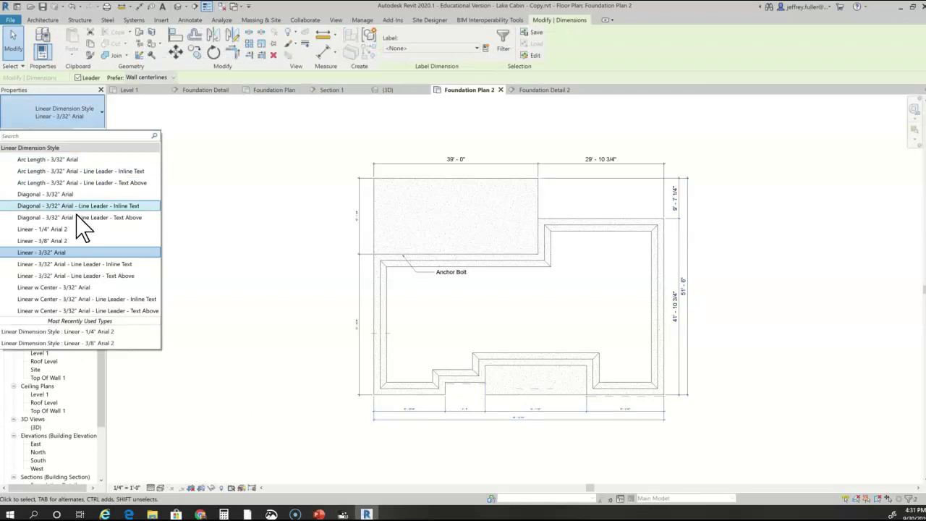
{"action": "left_click", "coordinate": [81, 230]}
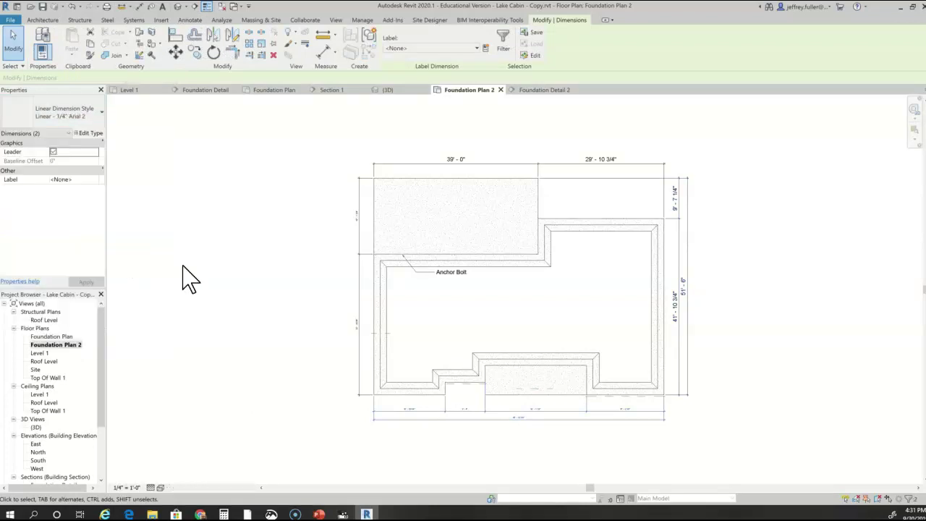
{"action": "left_click", "coordinate": [359, 264]}
{"action": "left_click", "coordinate": [81, 114]}
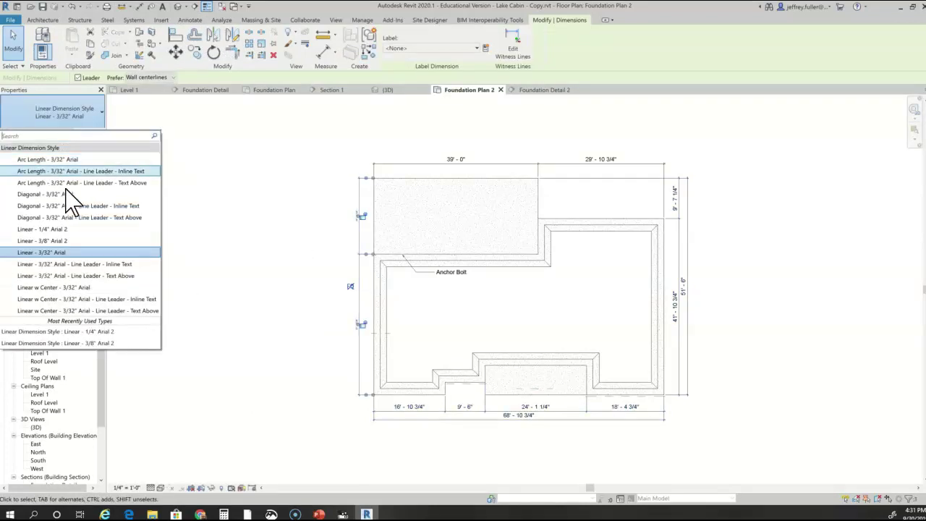
{"action": "left_click", "coordinate": [74, 230]}
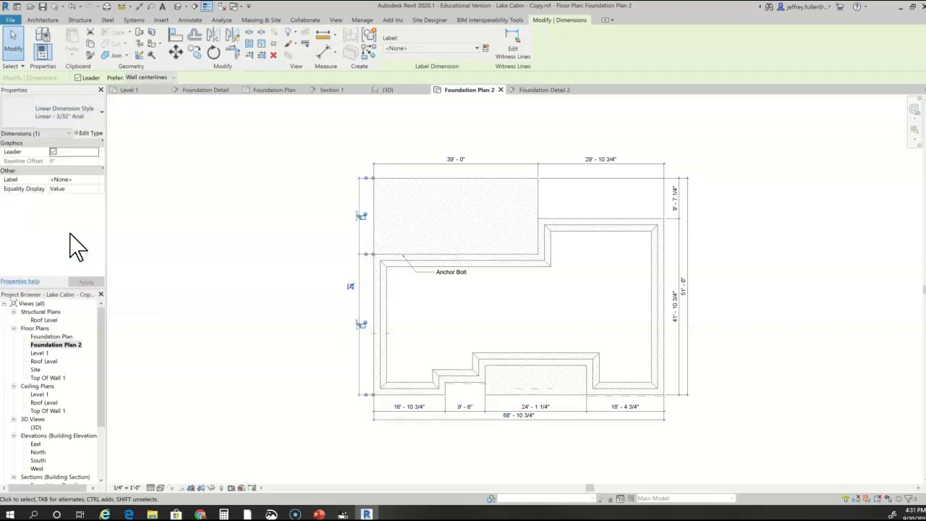
{"action": "left_click", "coordinate": [770, 323]}
{"action": "middle_click_drag", "start_coordinate": [738, 355], "coordinate": [593, 393]}
{"action": "scroll", "coordinate": [597, 348], "scroll_direction": "down", "scroll_amount": 1}
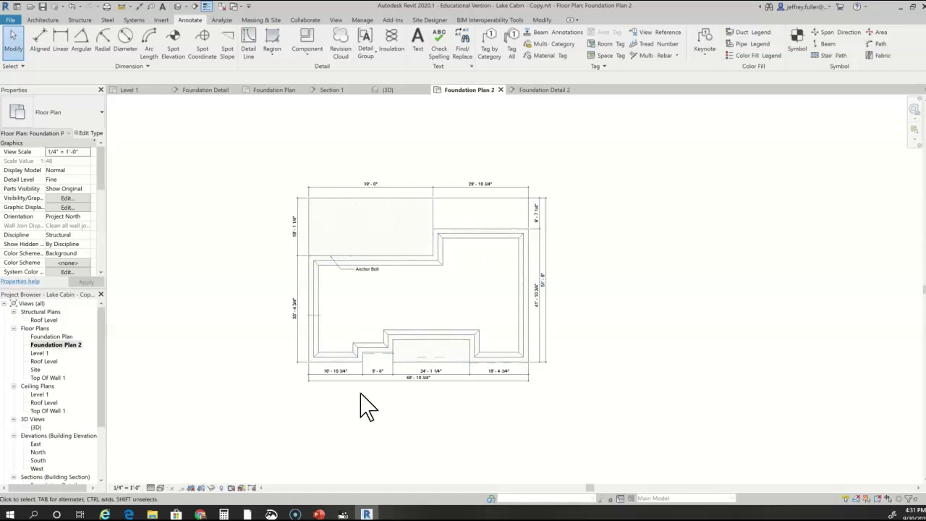
{"action": "scroll", "coordinate": [358, 403], "scroll_direction": "down", "scroll_amount": 1}
{"action": "middle_click_drag", "start_coordinate": [269, 418], "coordinate": [335, 404]}
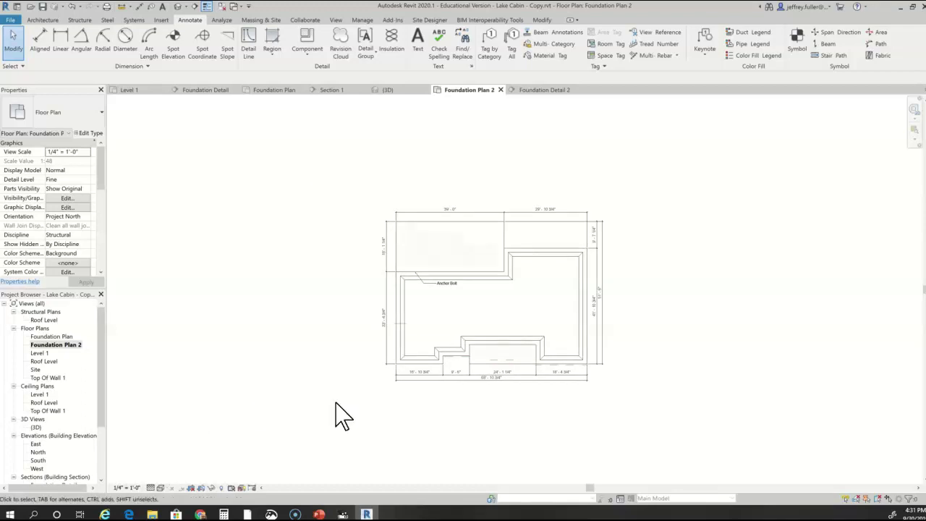